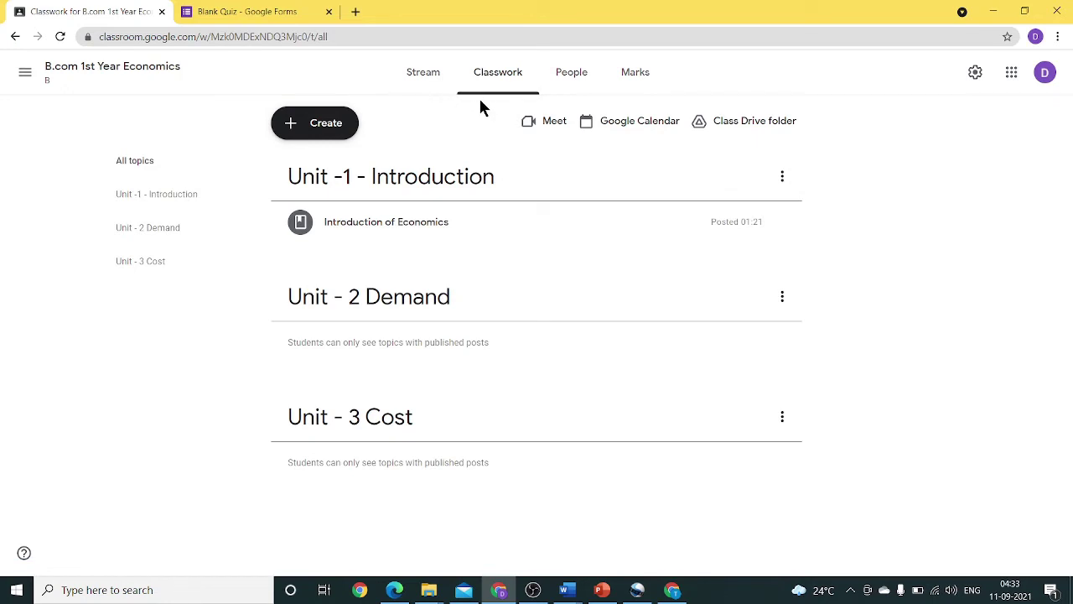
Create a new assignment in the class and title it "Assignment - 1".
click(327, 130)
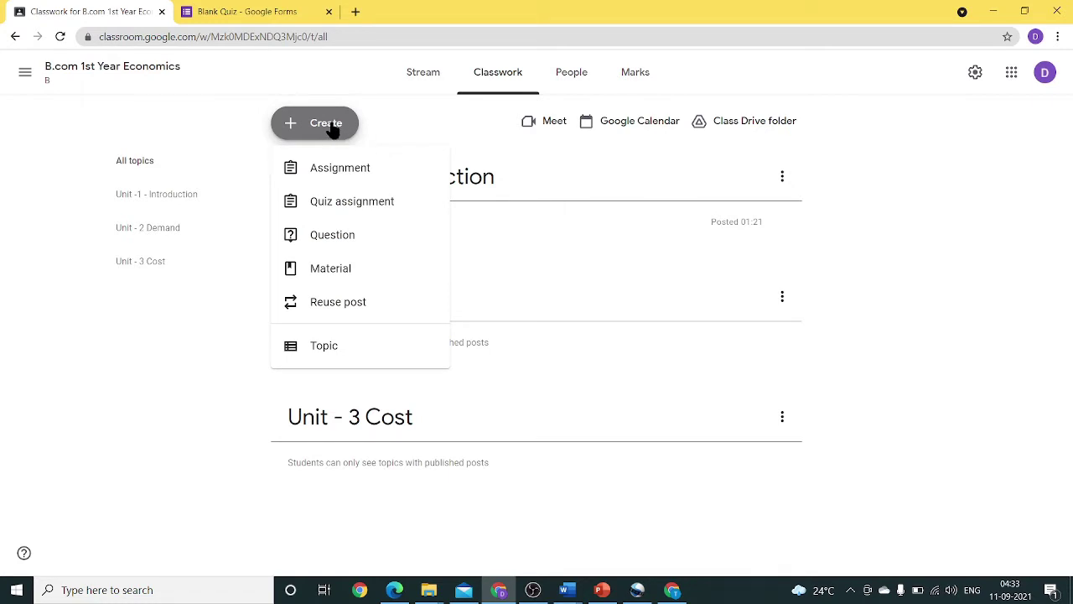
click(345, 174)
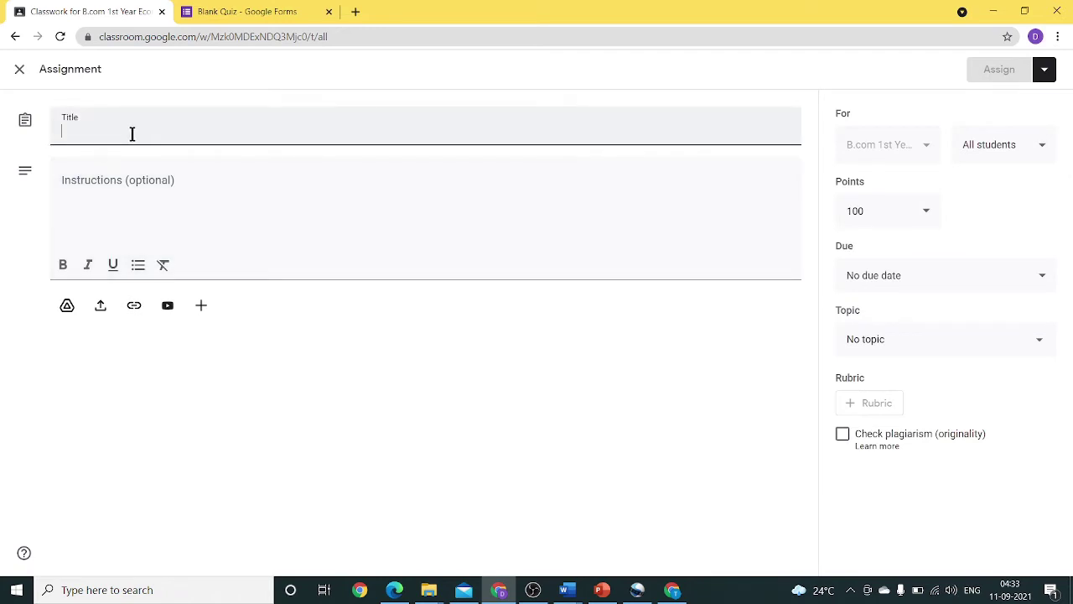
text(Assi)
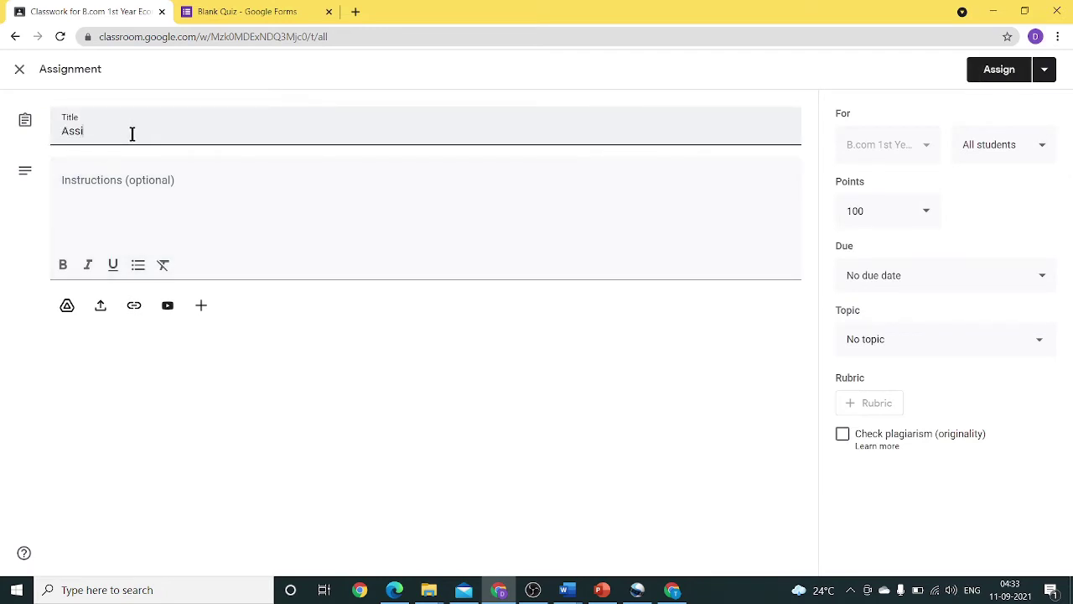
text(gnment - 1)
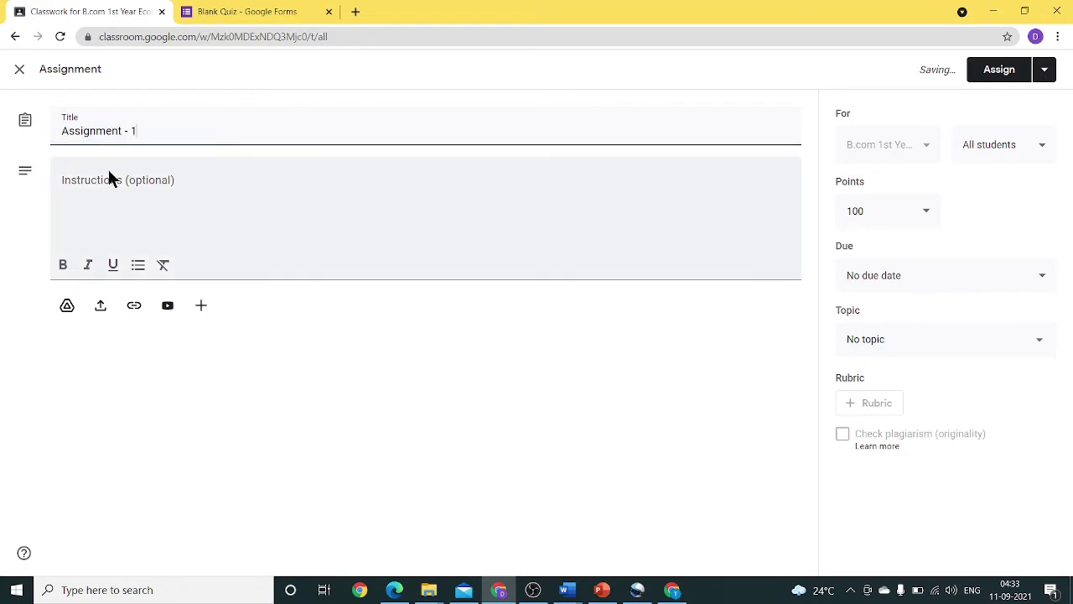
Add the instructions "Attempt all the questions" to the assignment.
click(103, 178)
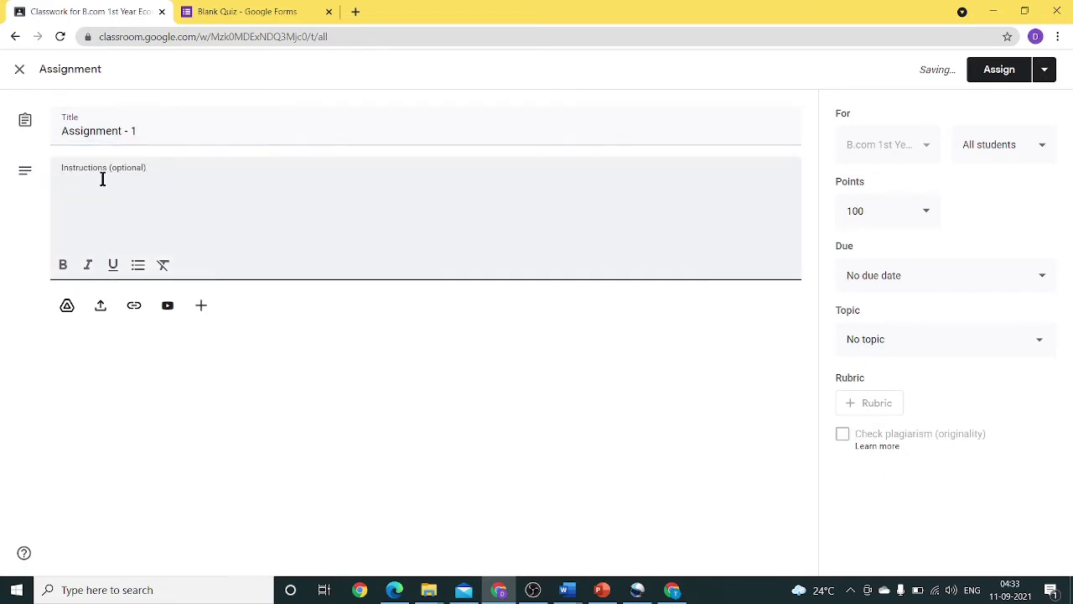
text(Attem)
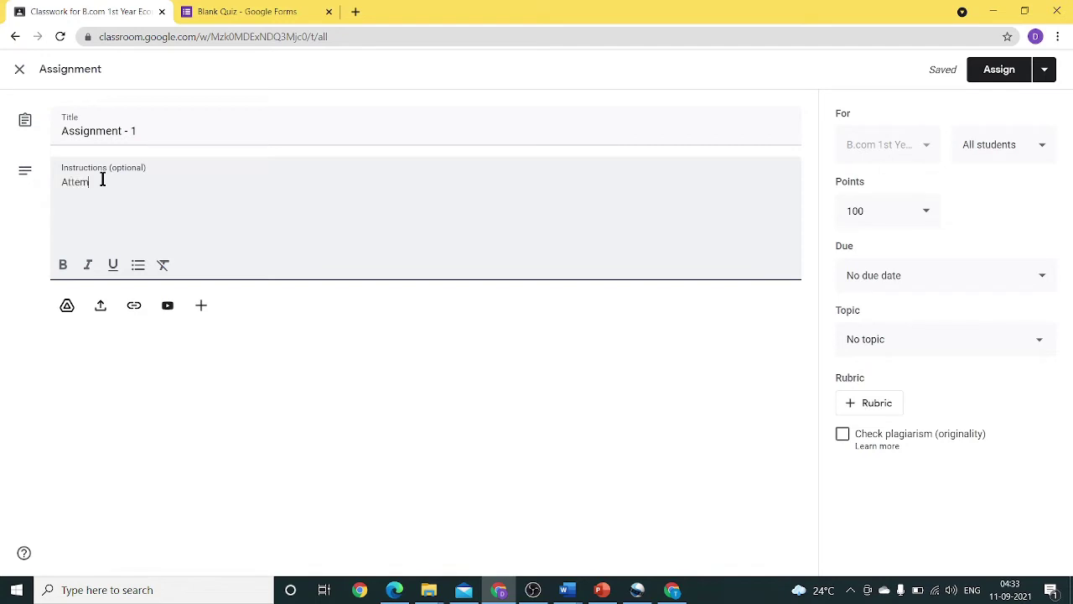
text(pt all t)
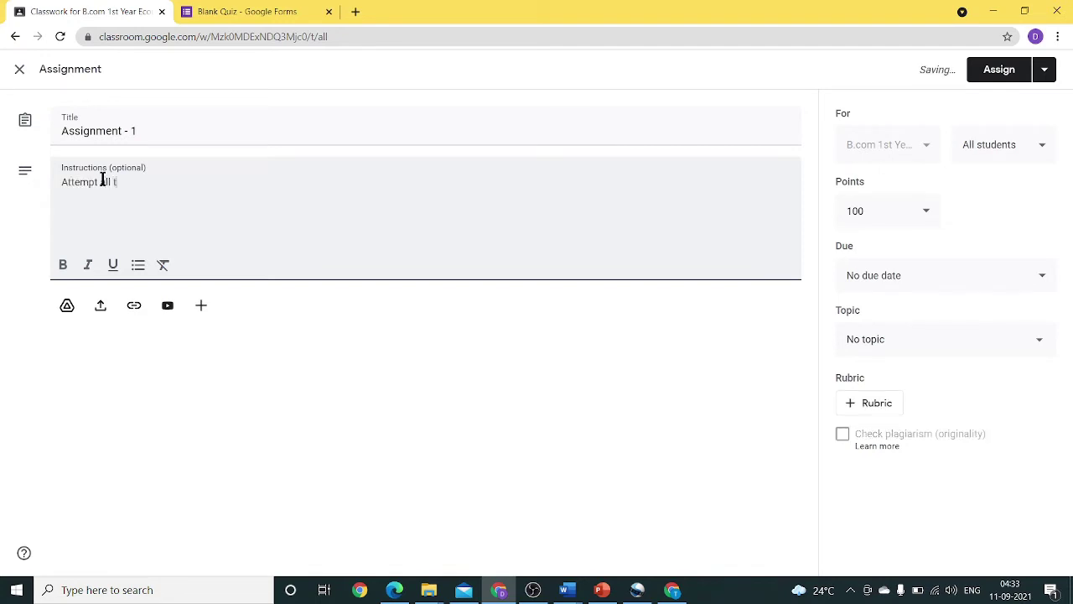
text(he questions)
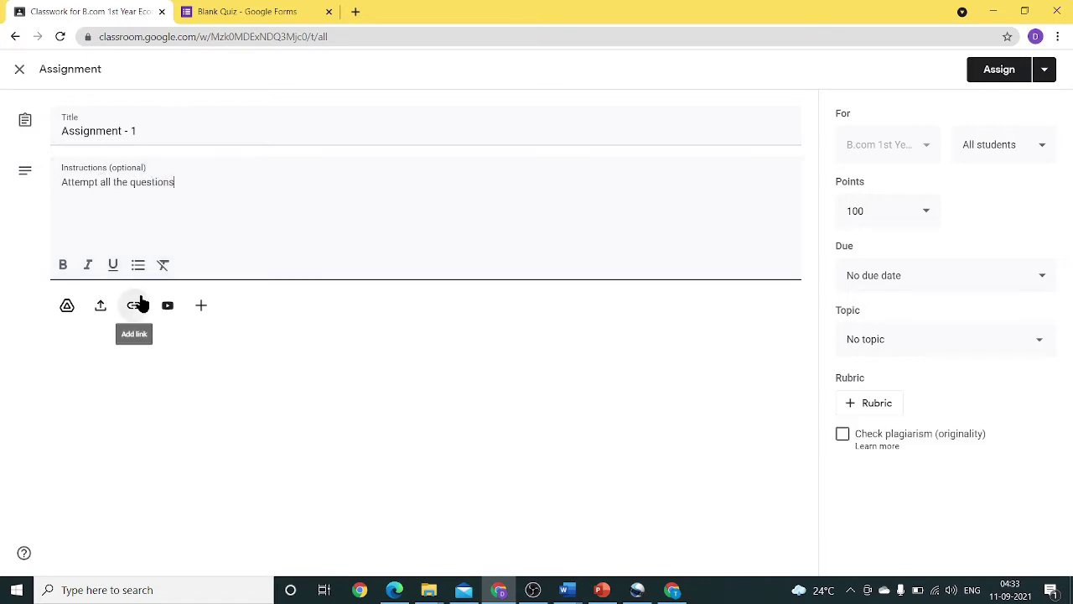
Upload the Word file "Test- 1" from the Desktop's college folder and attach it to the assignment.
click(65, 315)
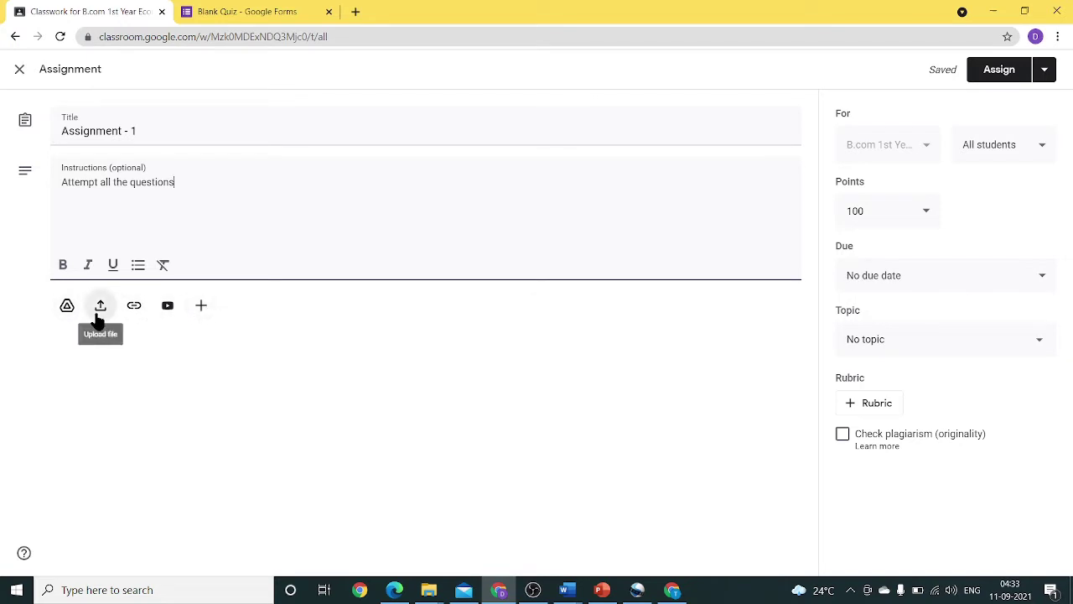
click(100, 307)
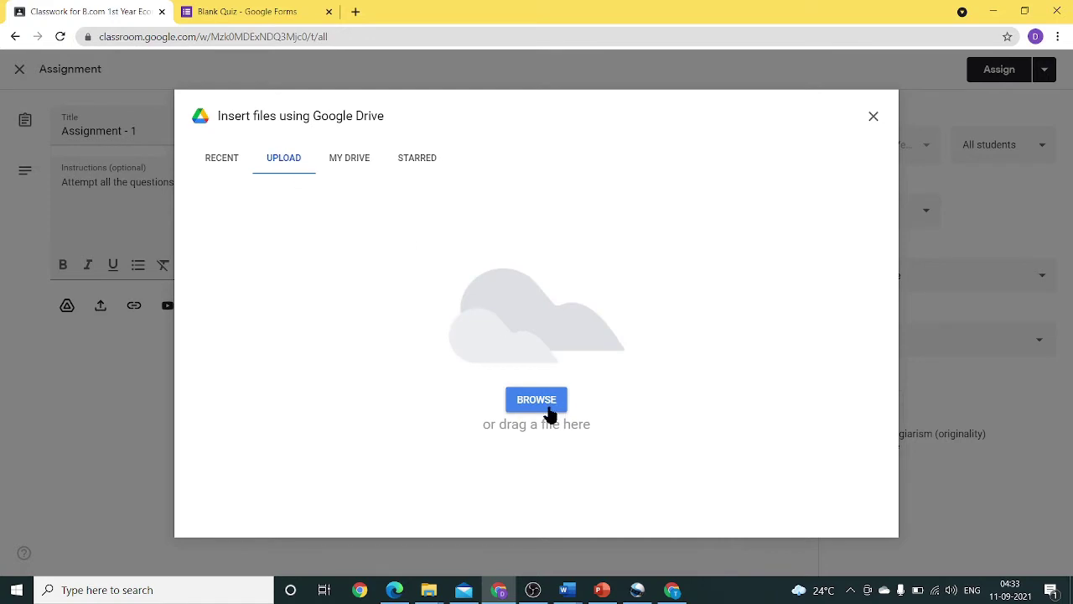
click(547, 411)
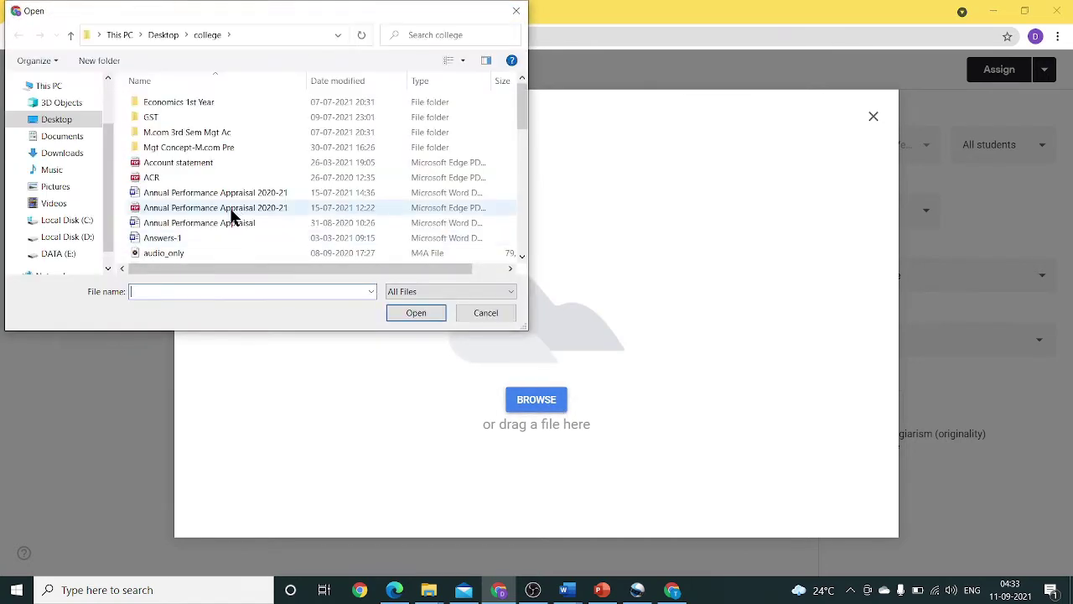
drag(521, 125, 520, 239)
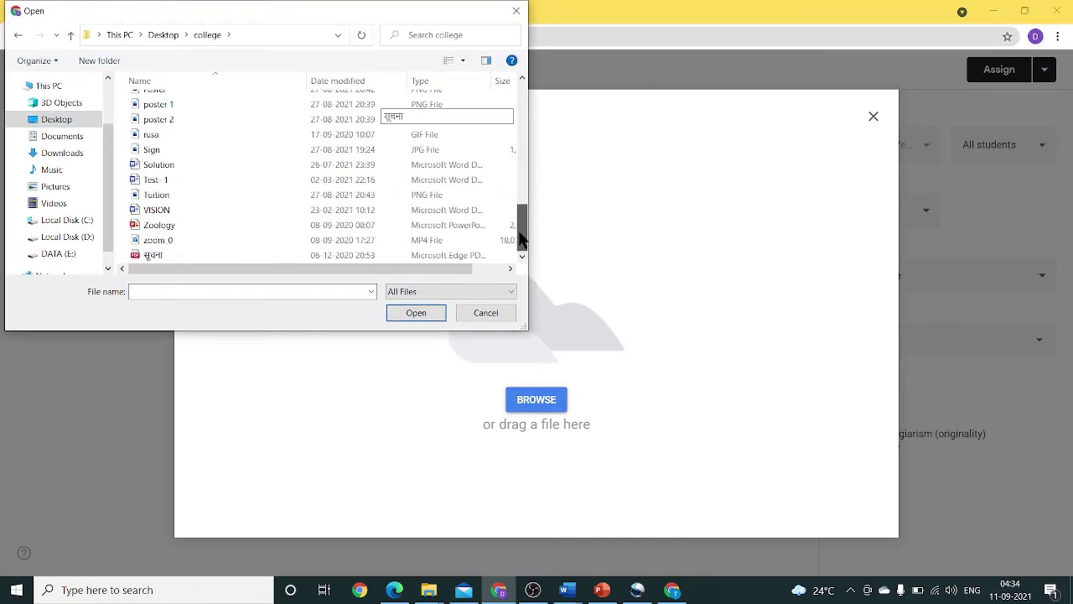
click(395, 179)
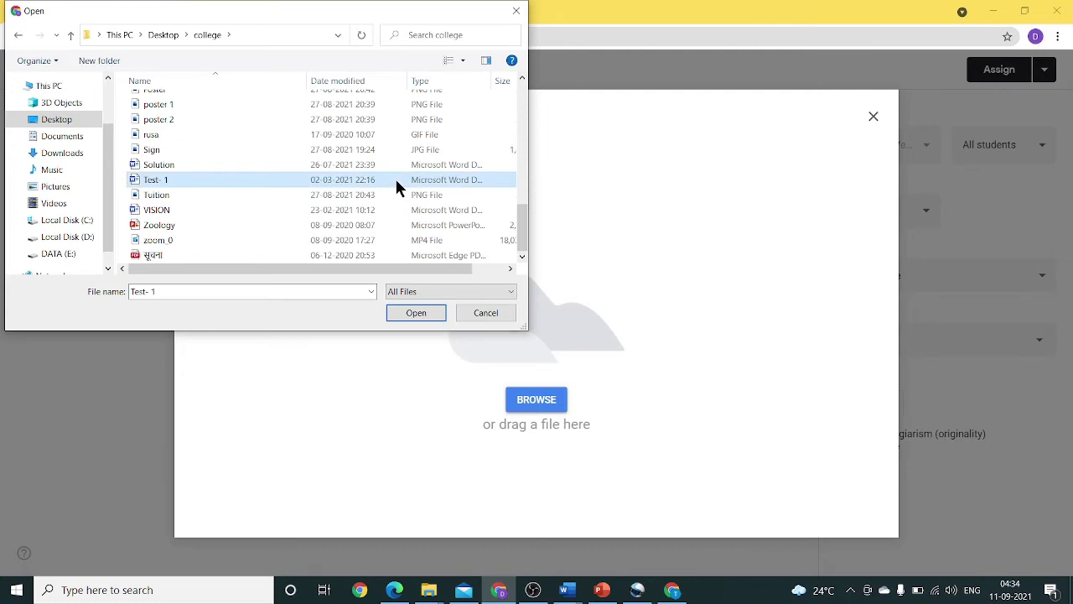
click(417, 312)
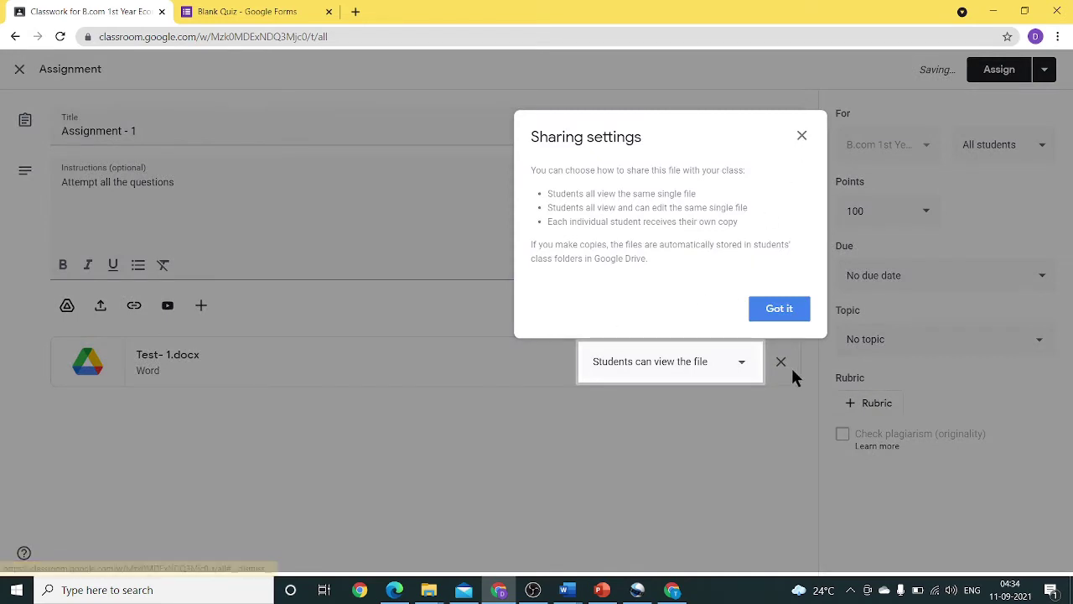
click(779, 309)
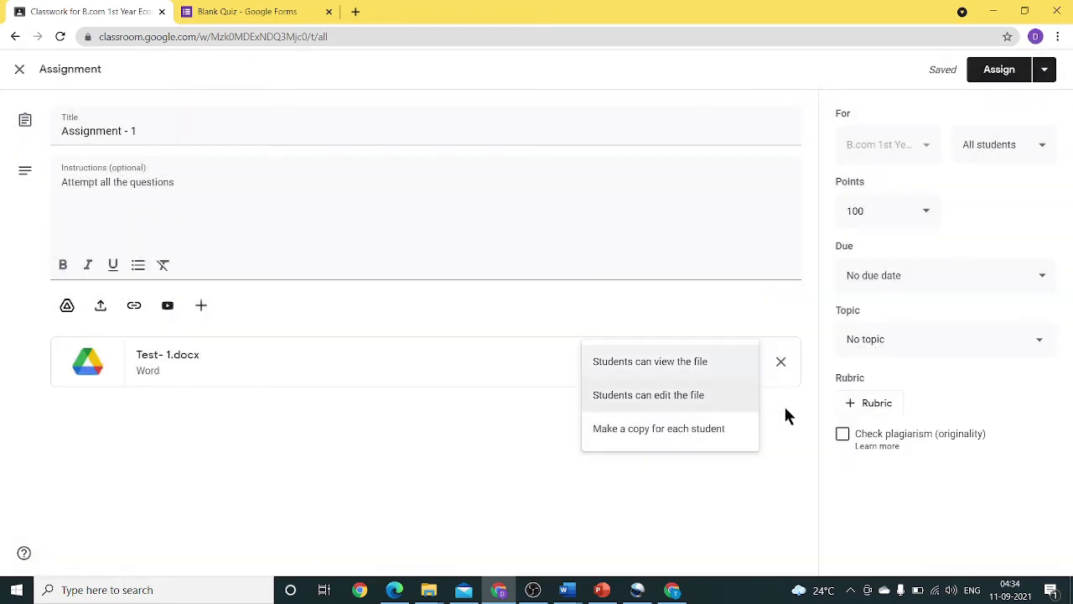
Review the sharing options of the attached Test- 1.docx and choose "Students can view the file".
click(786, 414)
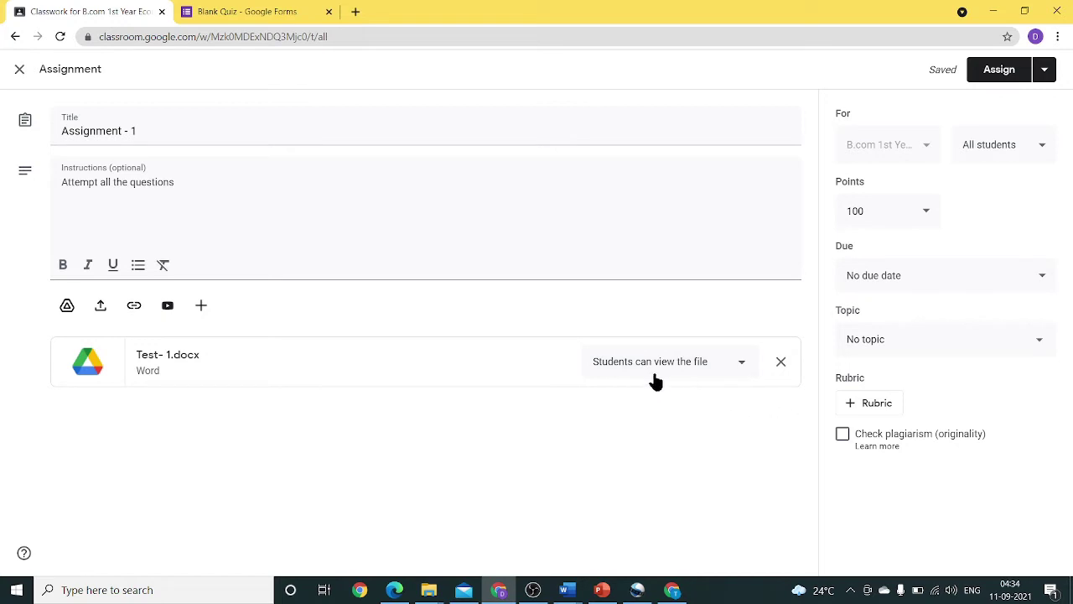
click(713, 376)
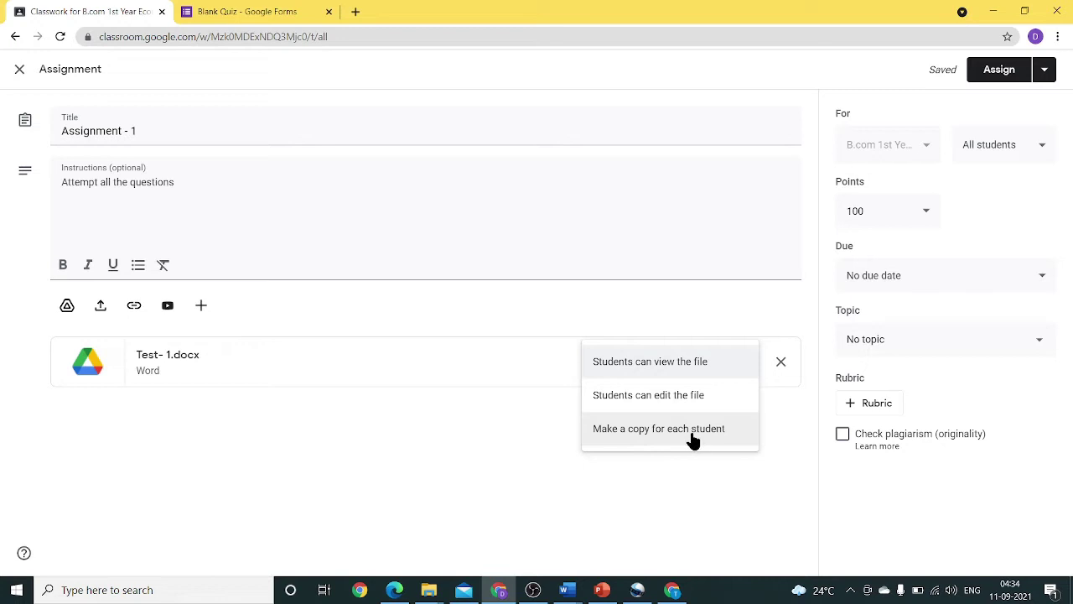
click(697, 373)
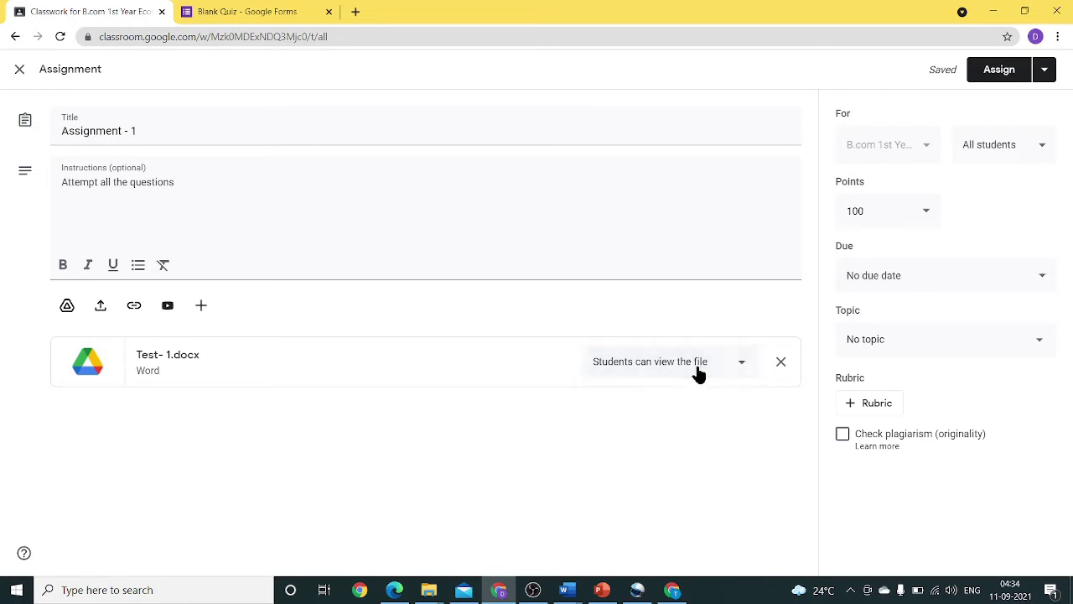
Set the assignment's points to 20.
click(871, 213)
key(BackSpace)
key(BackSpace)
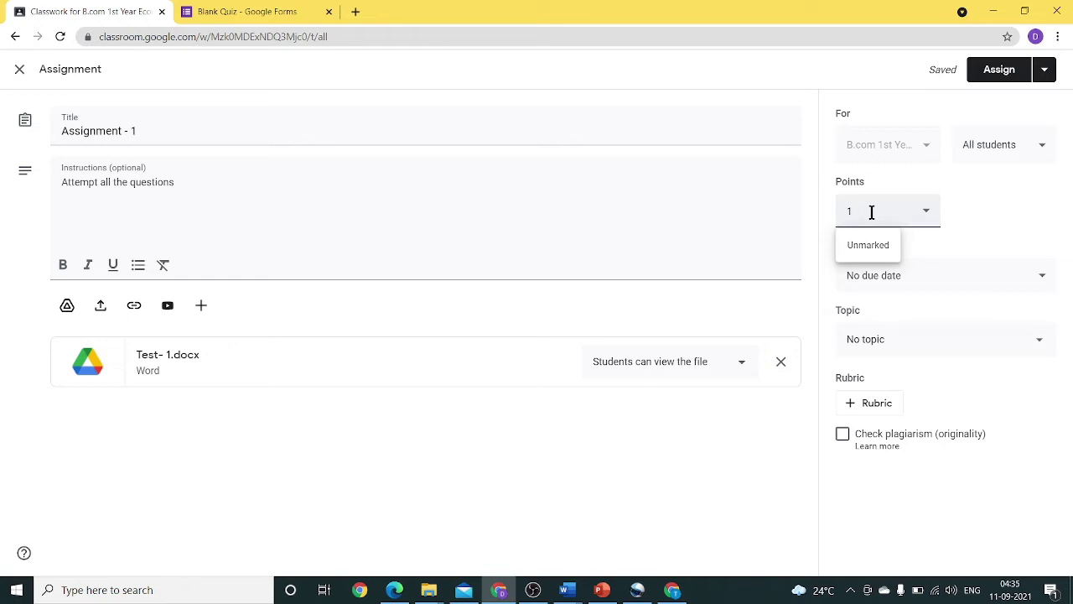
text(20)
Set the due date to 23 Sept 2021 without a time and assign the topic "Unit -1 - Introduction".
click(927, 275)
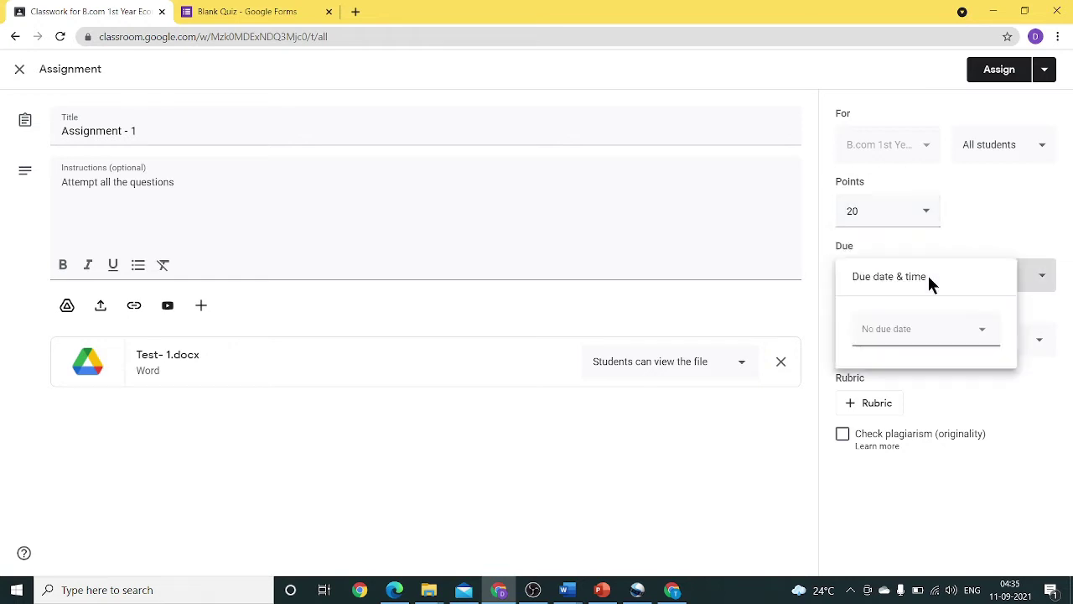
click(944, 334)
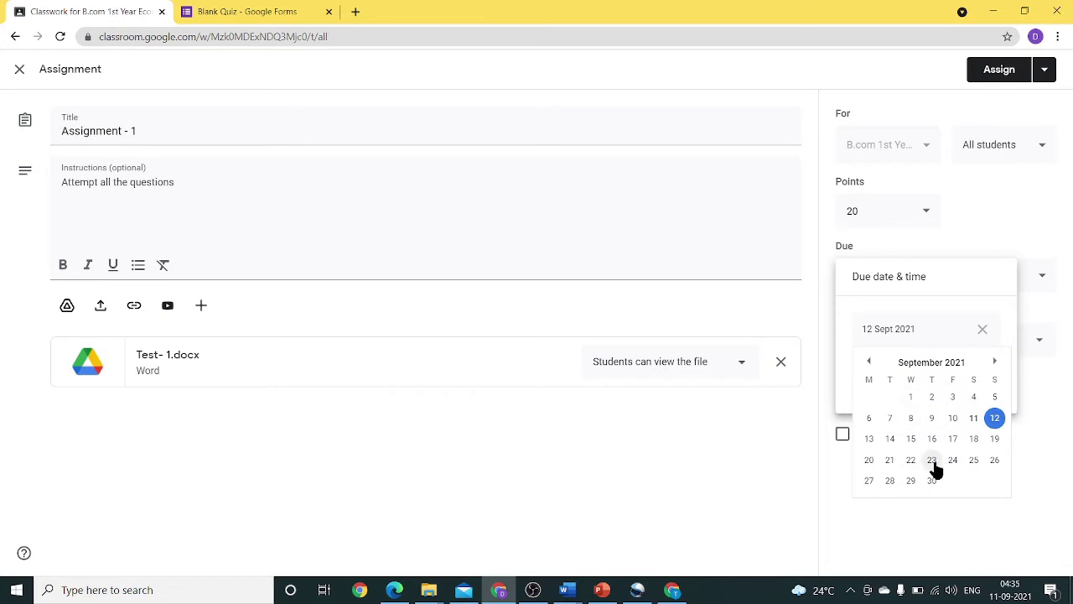
click(933, 461)
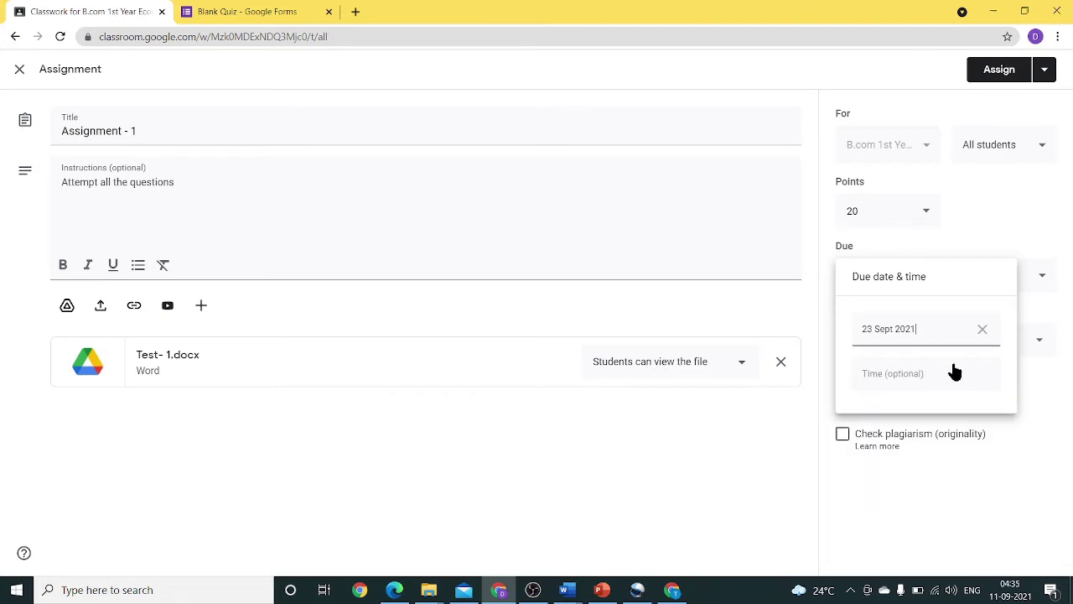
click(1048, 381)
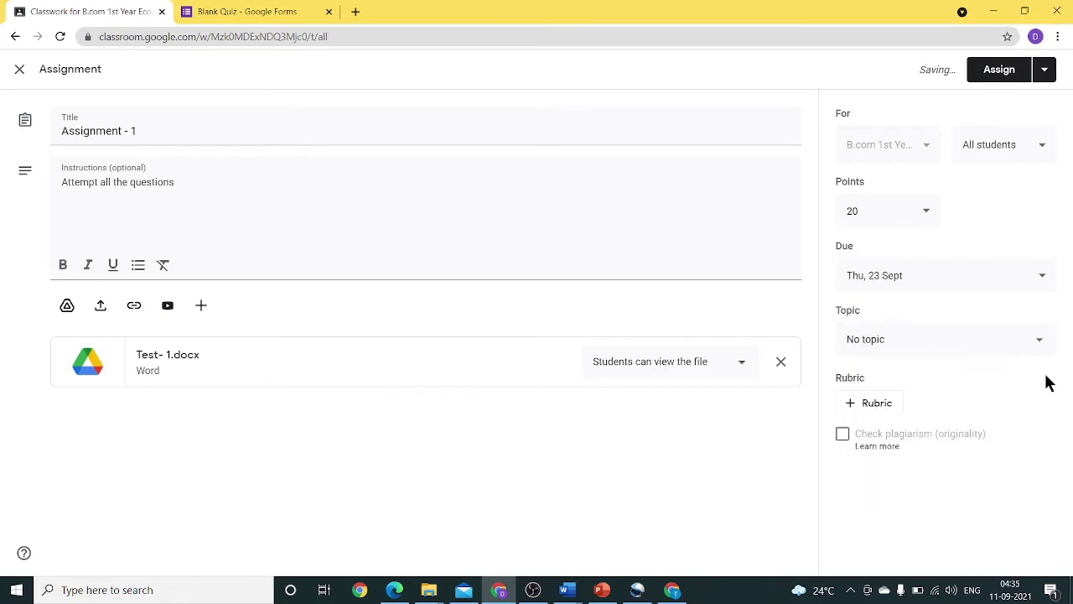
click(916, 338)
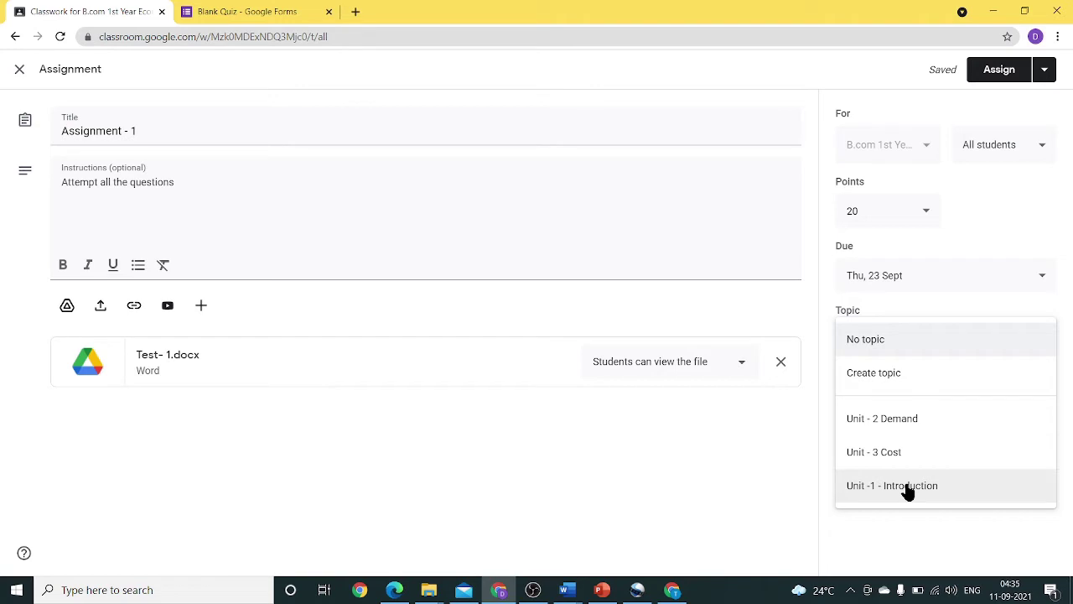
click(908, 492)
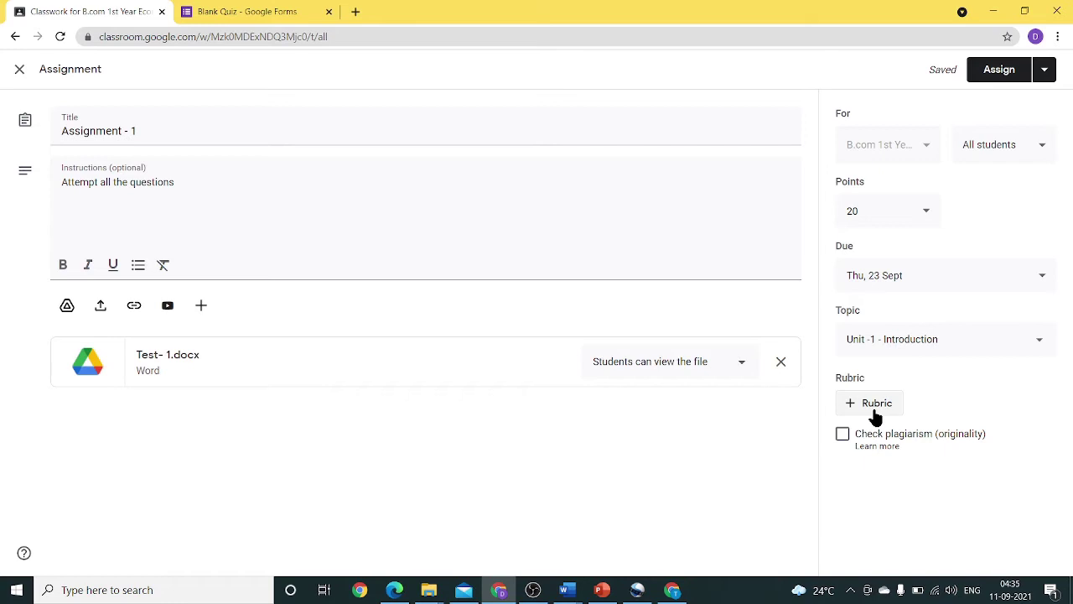
Create a rubric for the assignment with a criterion titled "Content" and the description "The content should be specific".
click(876, 410)
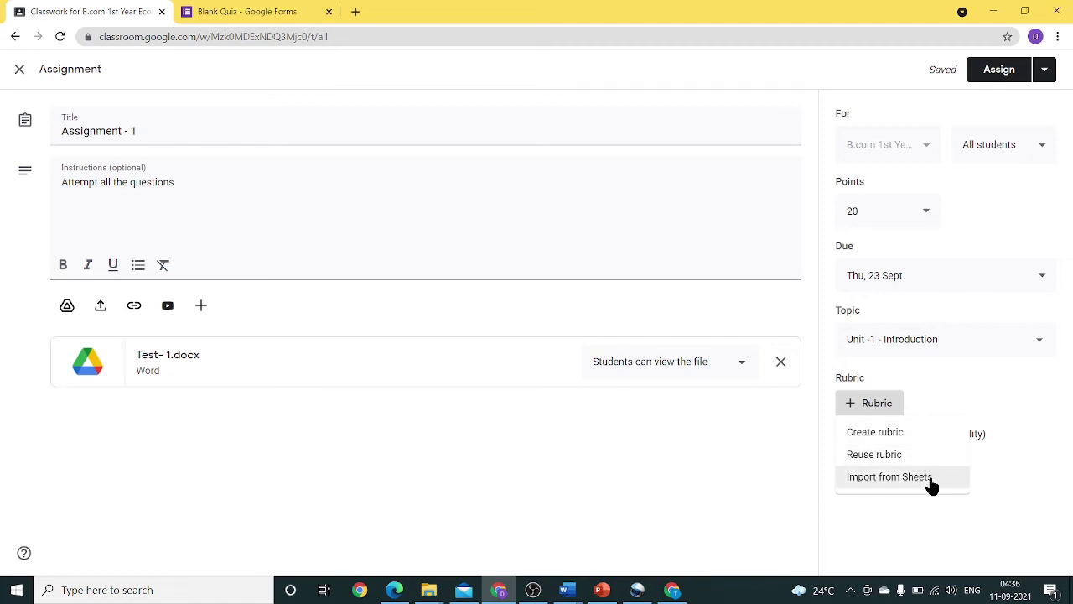
click(917, 445)
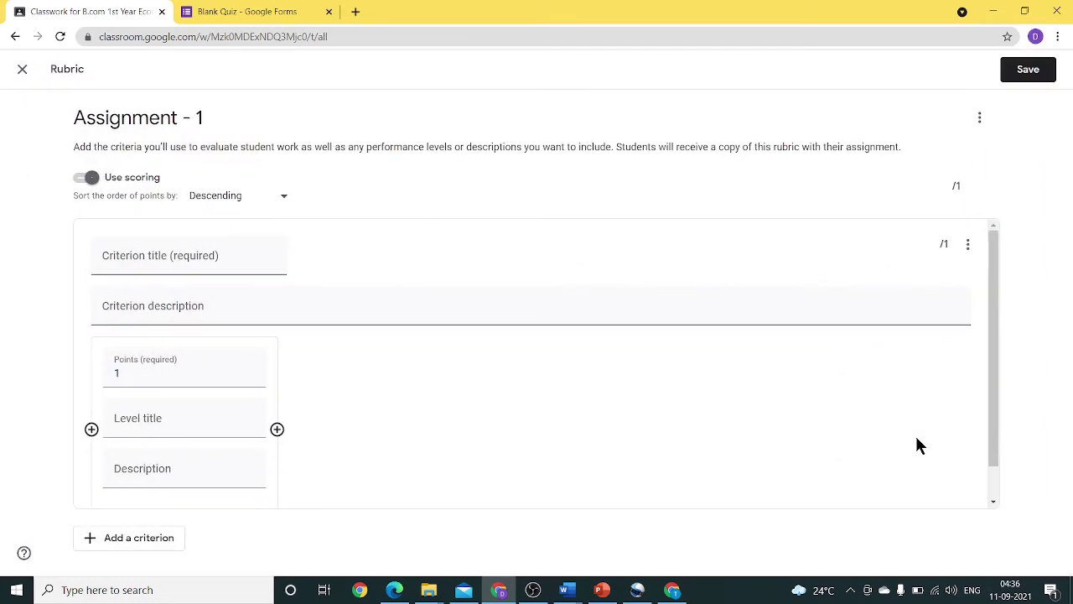
click(147, 260)
text(C)
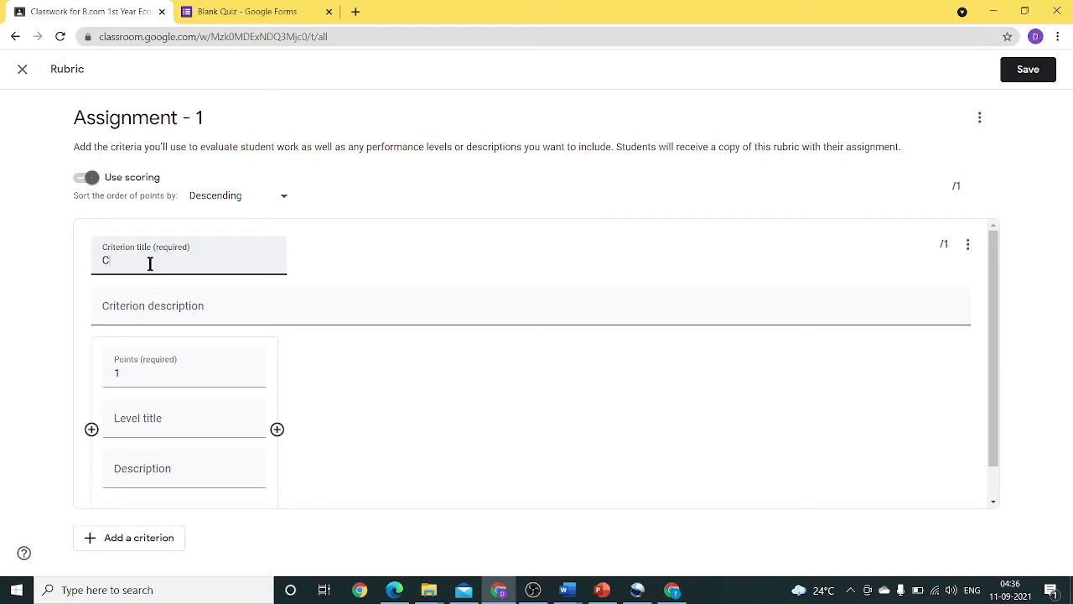
text(ontent)
click(140, 303)
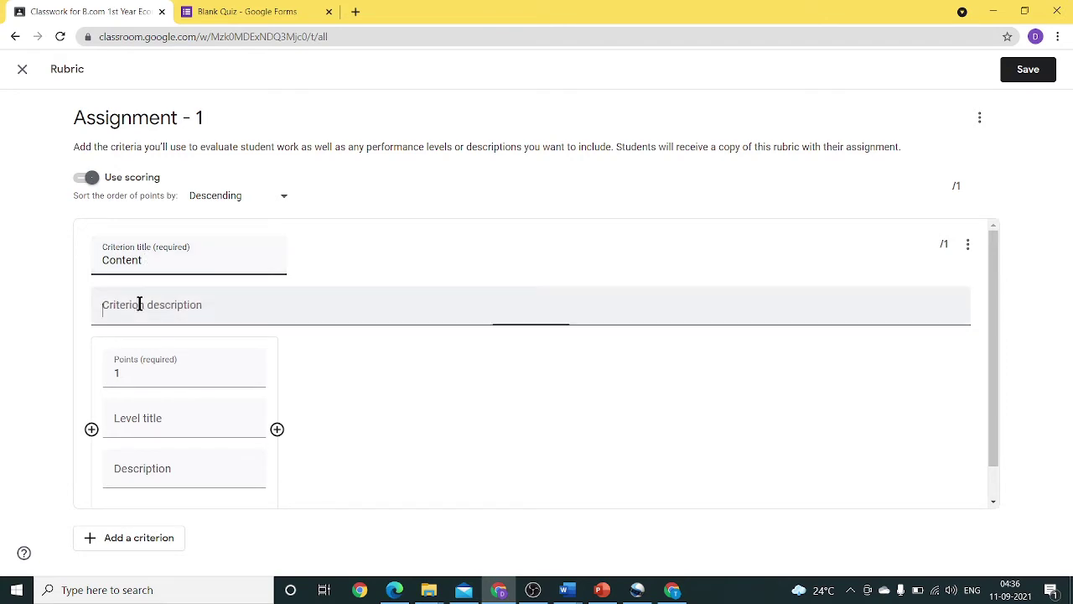
text(Th)
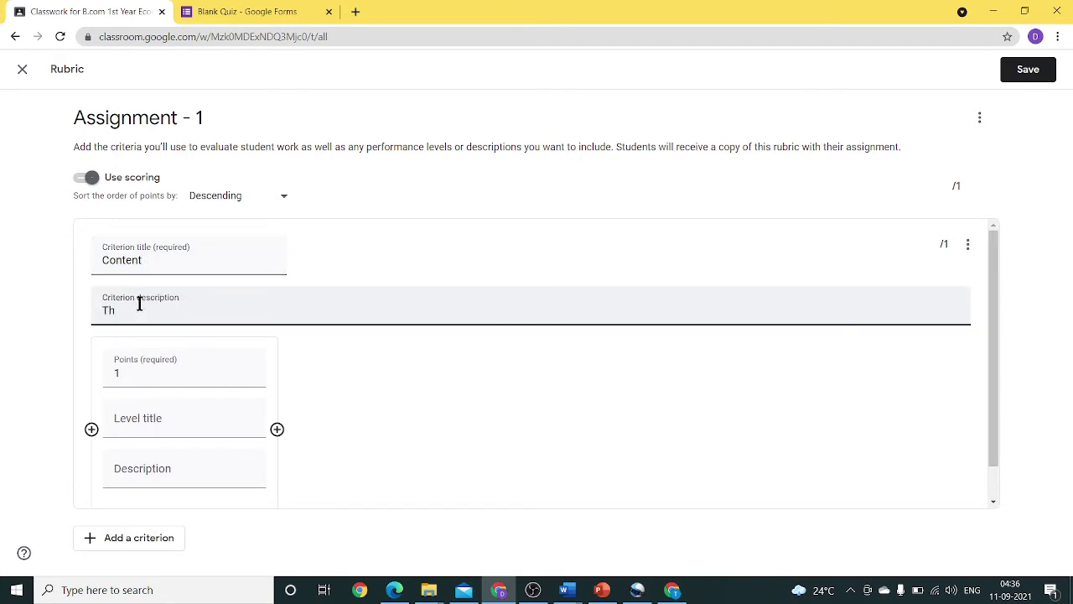
text(e content should be specific)
Fill in the Content criterion's first level with 5 points, the title "Excellent" and the description "To the point content".
click(116, 374)
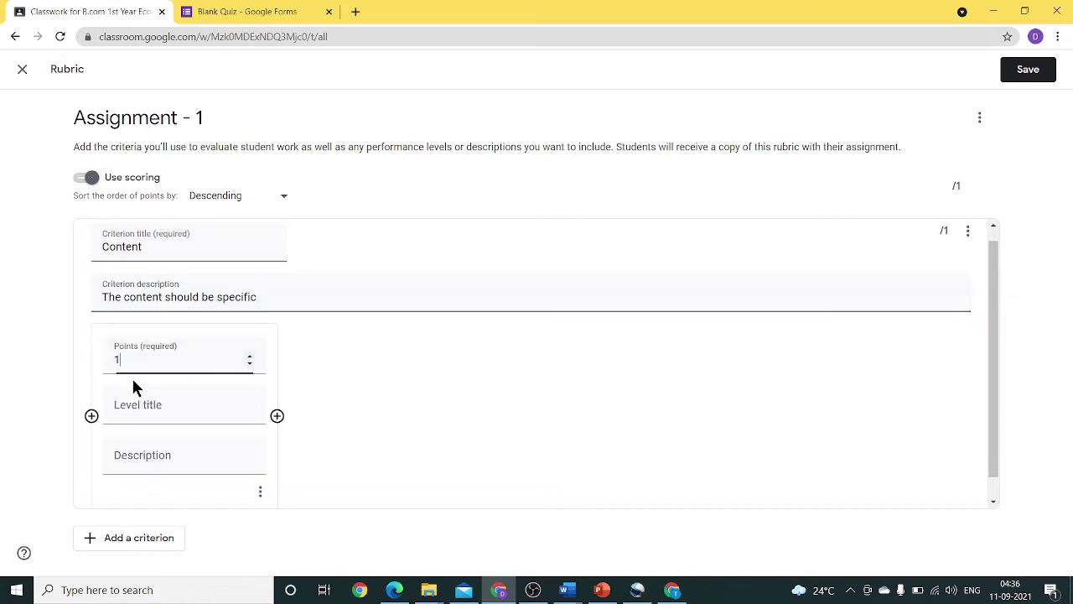
key(BackSpace)
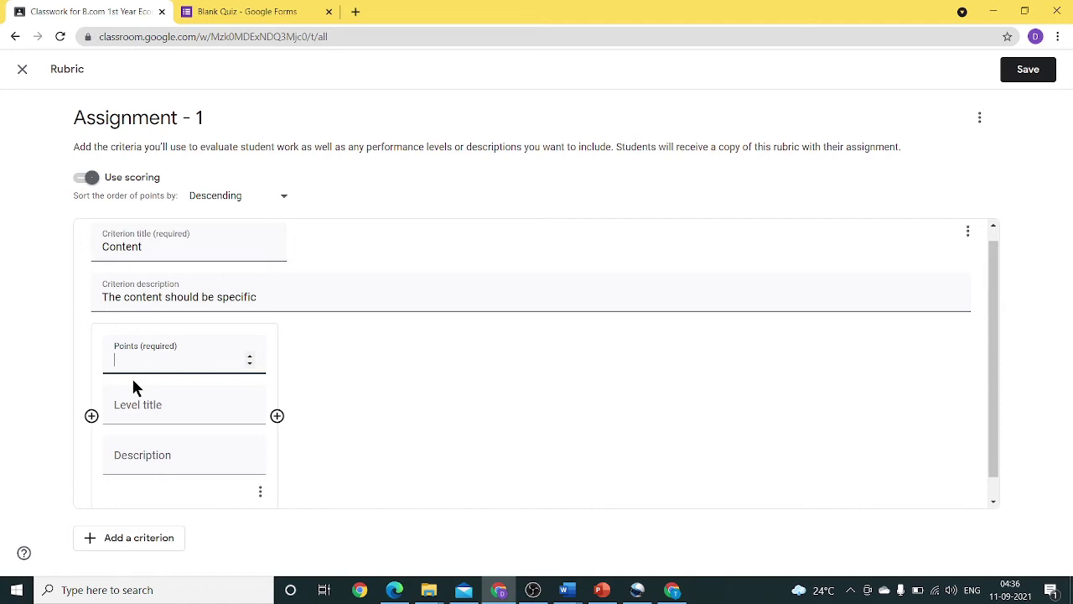
text(5)
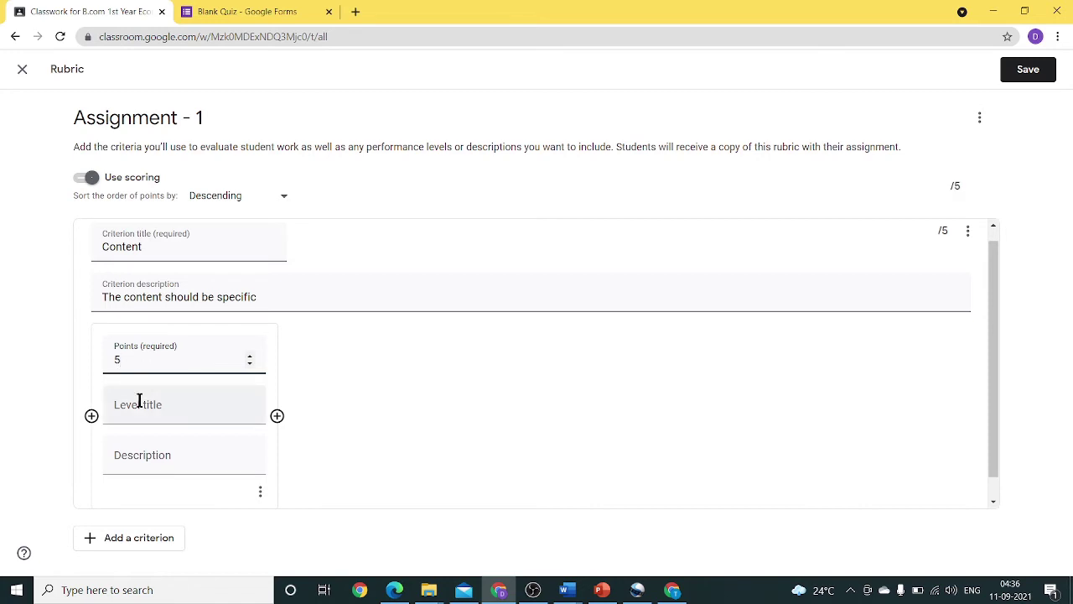
click(140, 407)
text(Excel)
key(BackSpace)
key(BackSpace)
text(llent)
click(139, 465)
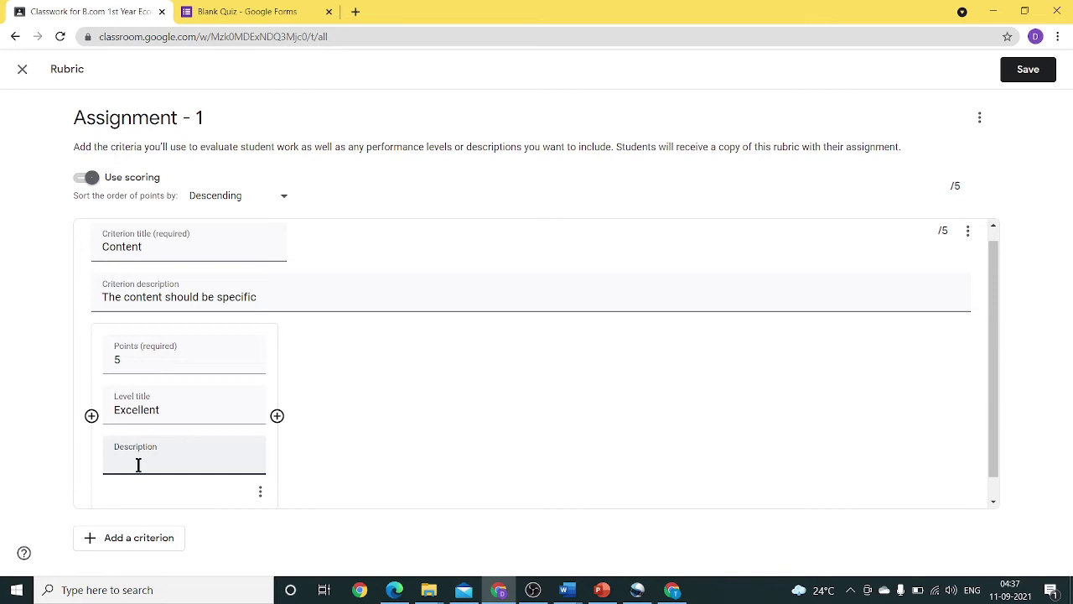
text(To the point content)
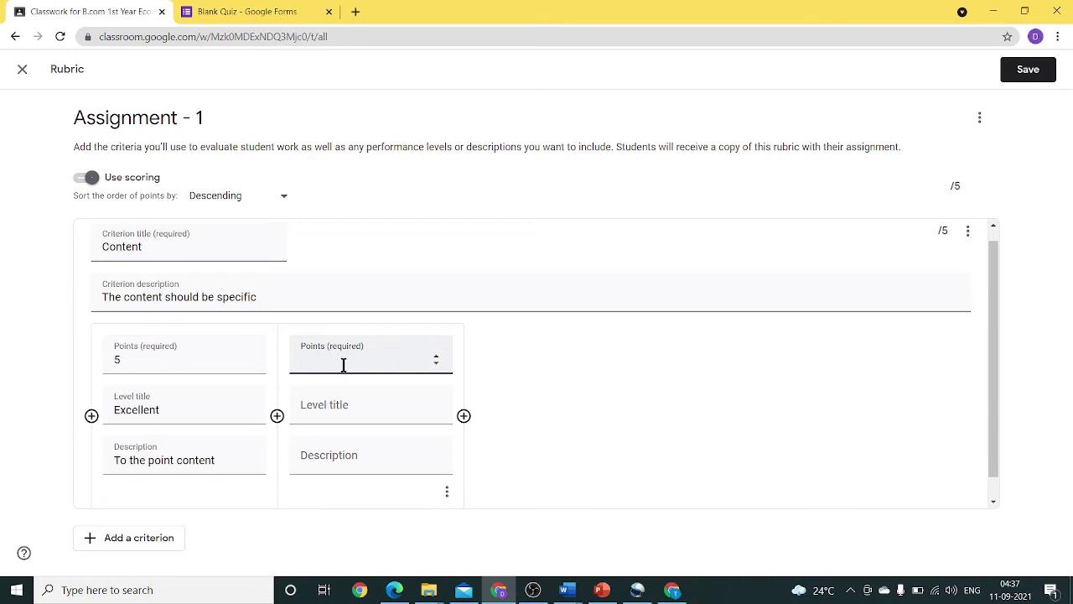
Fill in the Content criterion's second level with 3 points, the title "Good" and the description "More analytical answer required".
text(3)
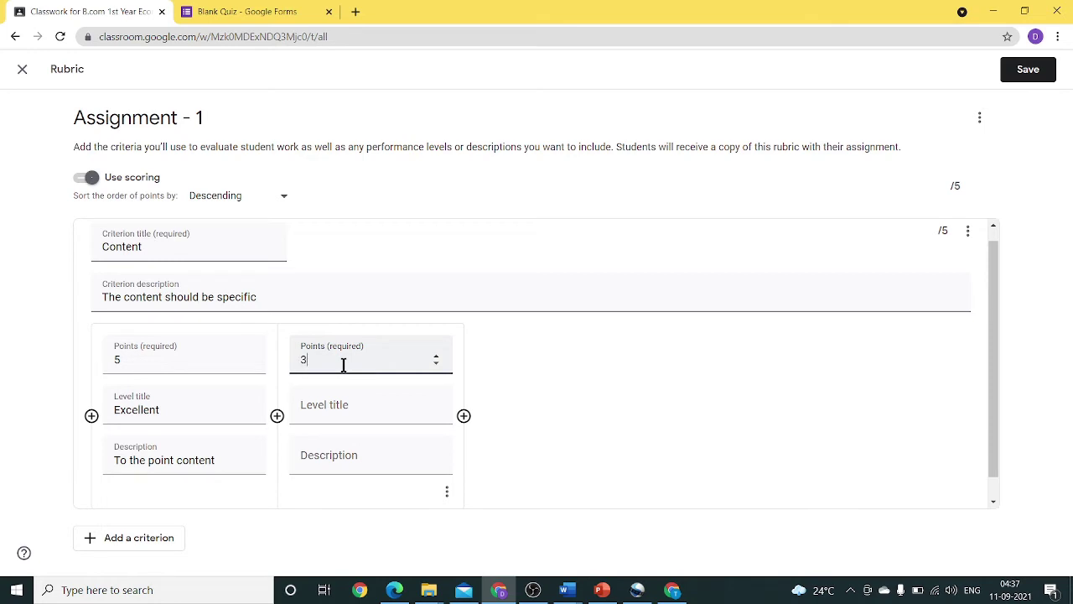
click(328, 413)
text(Good)
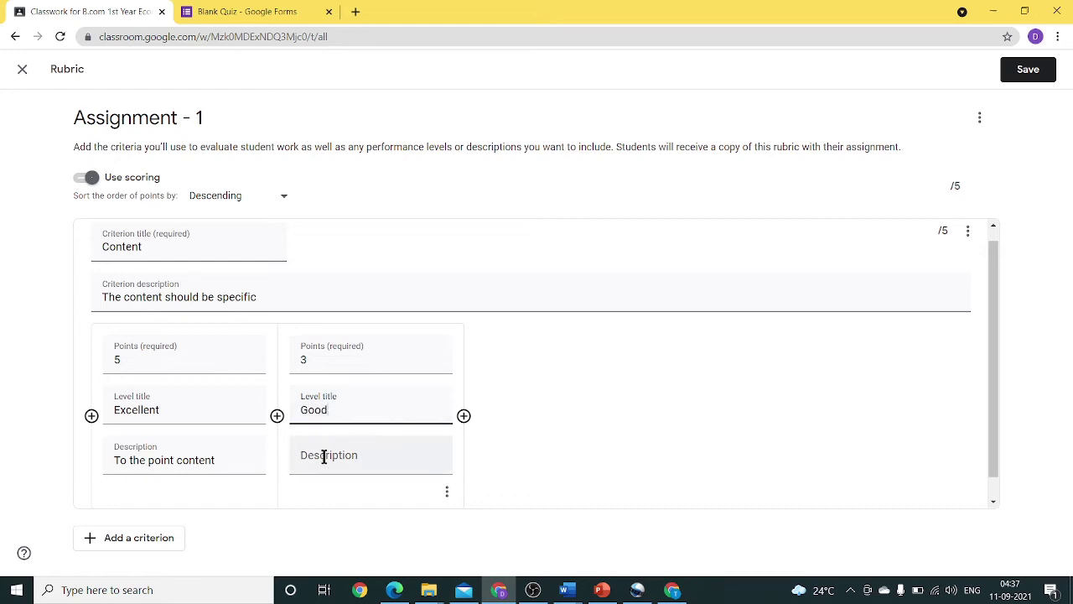
click(324, 457)
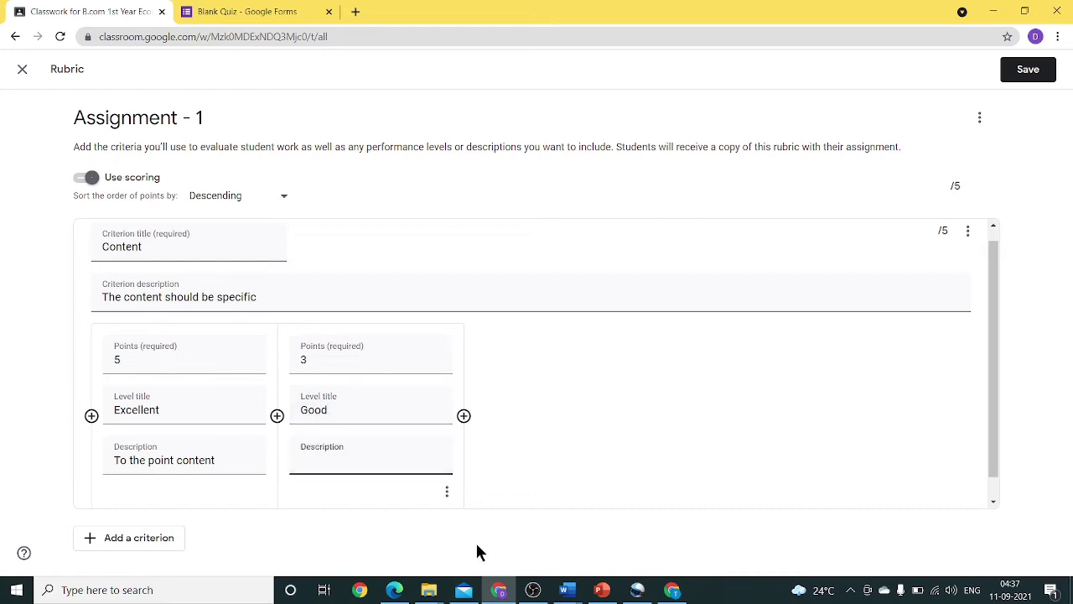
mouse_move(602, 587)
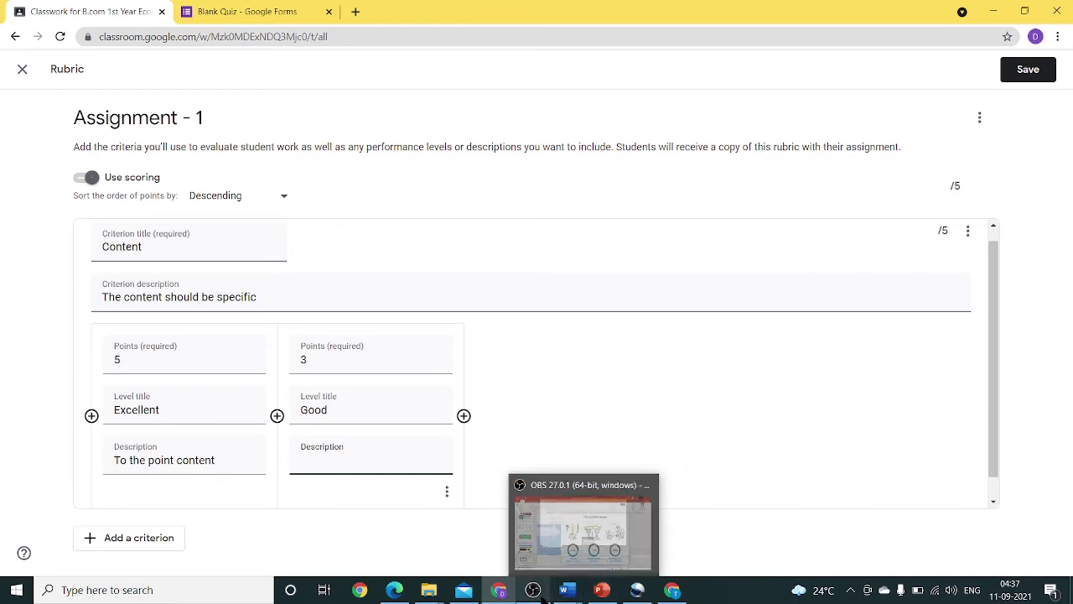
mouse_move(567, 589)
mouse_move(594, 551)
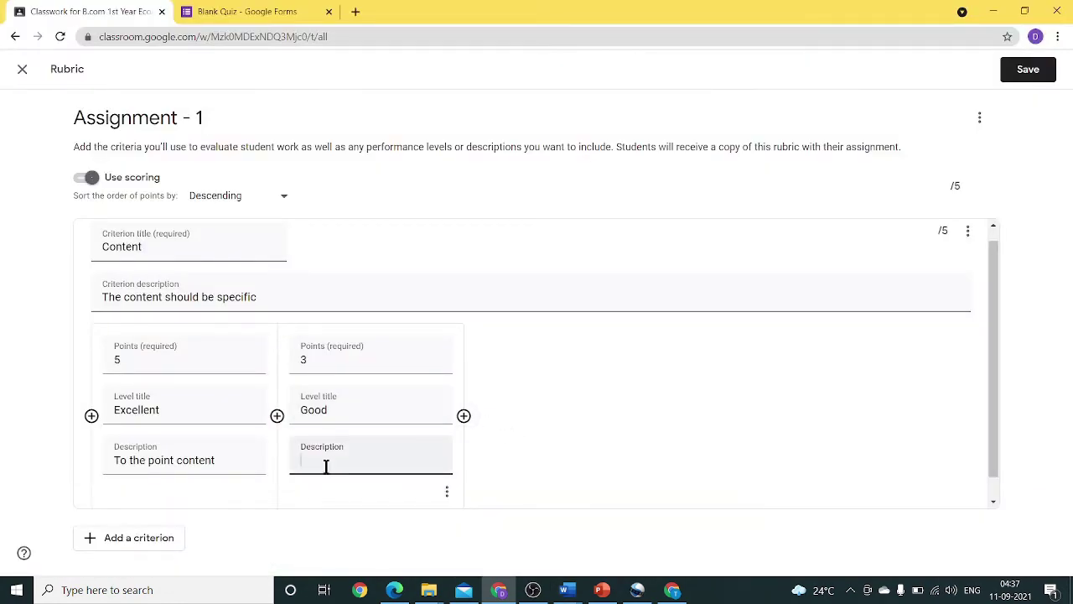
text(More analytical answer required)
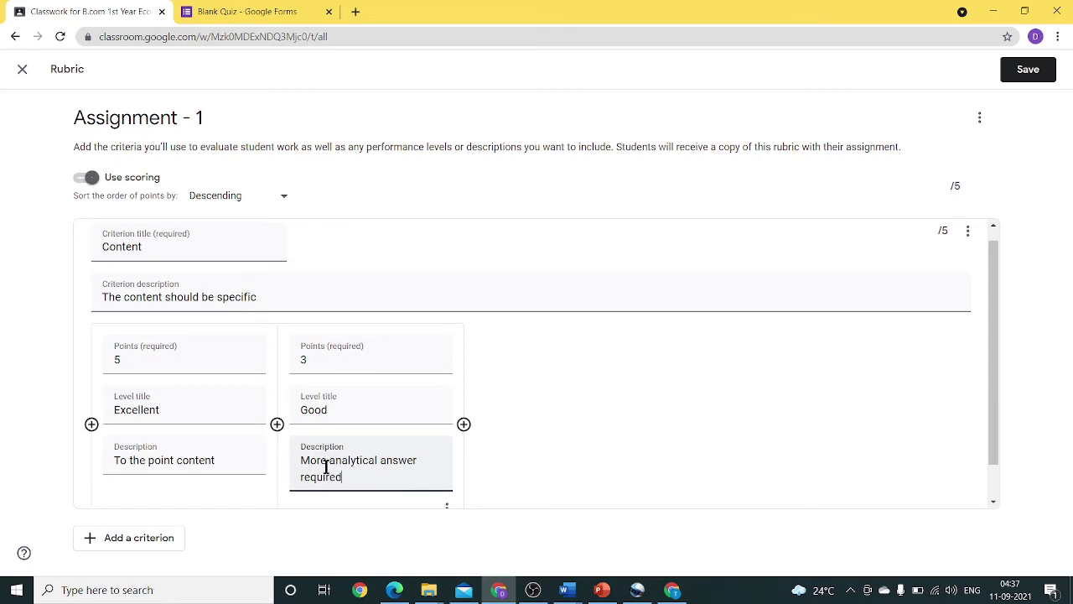
Add a third level to the Content criterion with 1 point, the title "Below average" and the description "Work harder next time".
click(464, 425)
text(1)
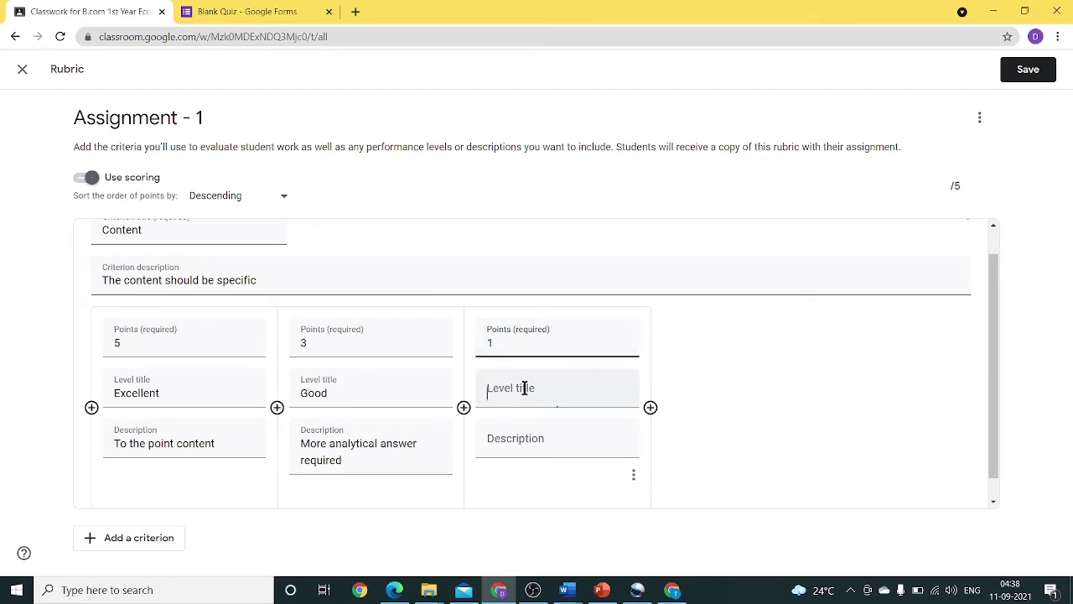
click(524, 386)
text(Below)
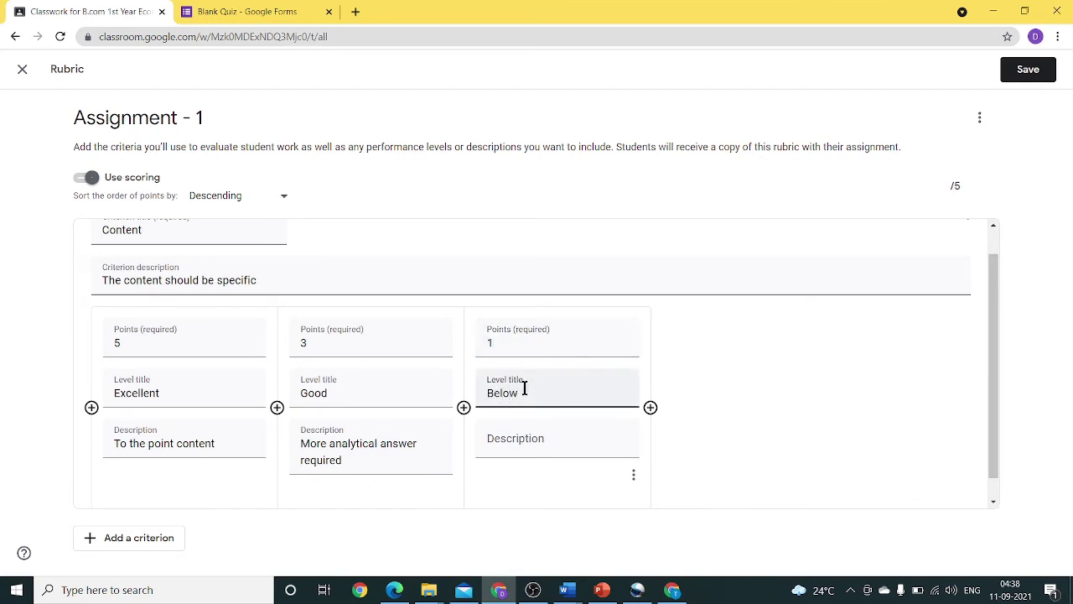
text( average)
click(528, 443)
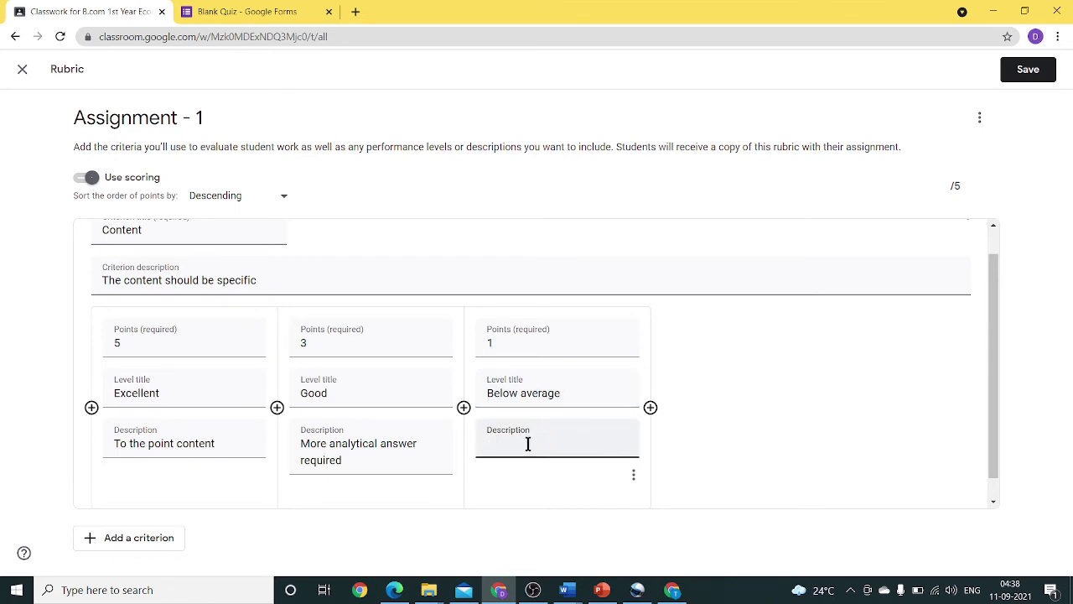
text(Work harder on)
key(BackSpace)
key(BackSpace)
key(BackSpace)
text(next time)
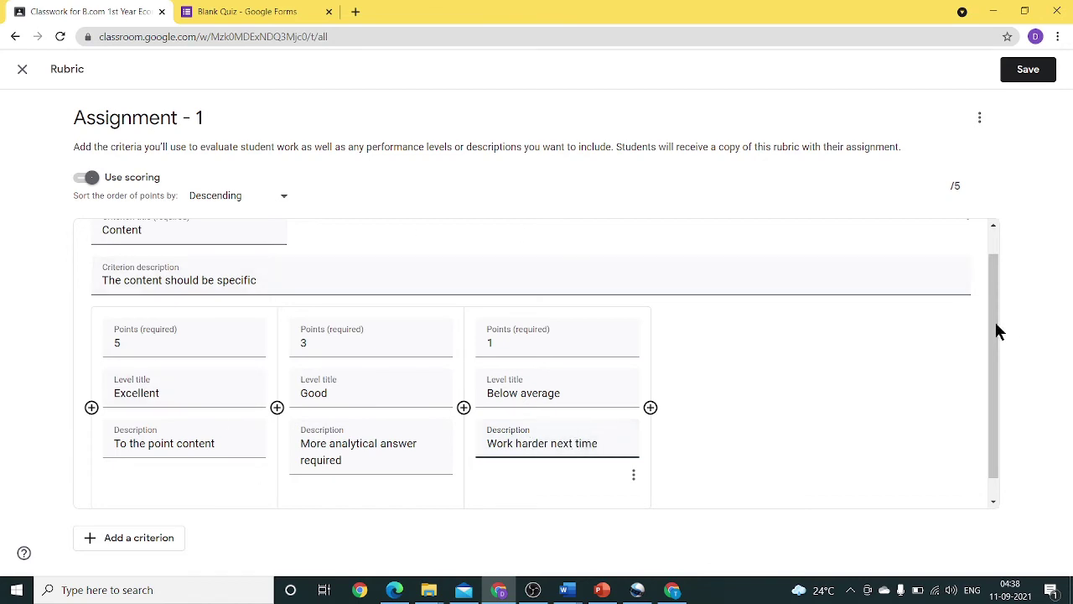
Add a criterion titled "Formatting" with the description "Word limit for each answer is 300 words. Font - Times New Roman and Font Size - 12".
drag(998, 331, 1004, 403)
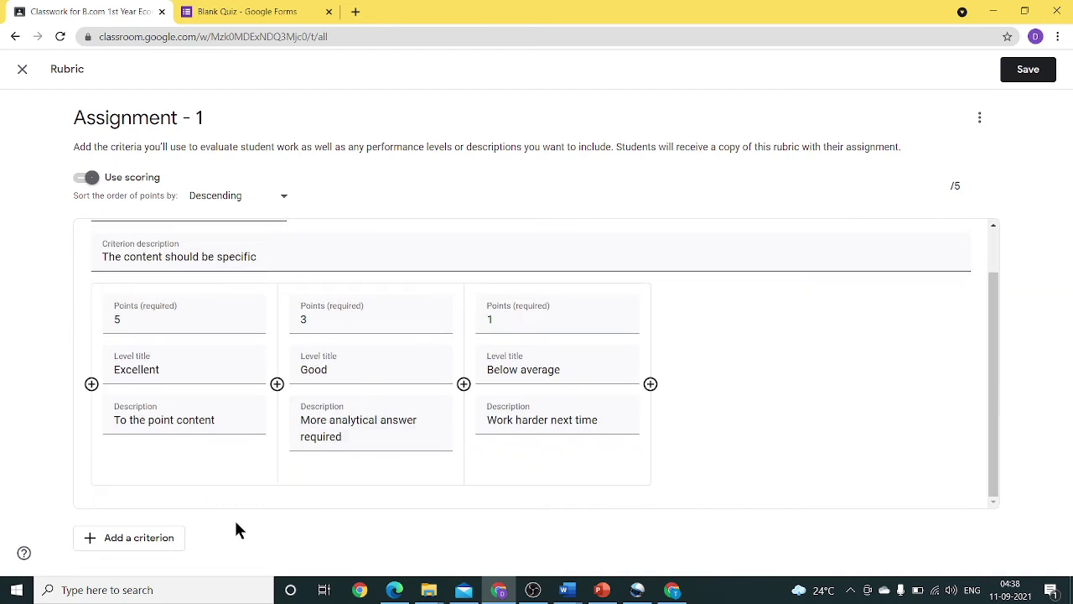
click(142, 541)
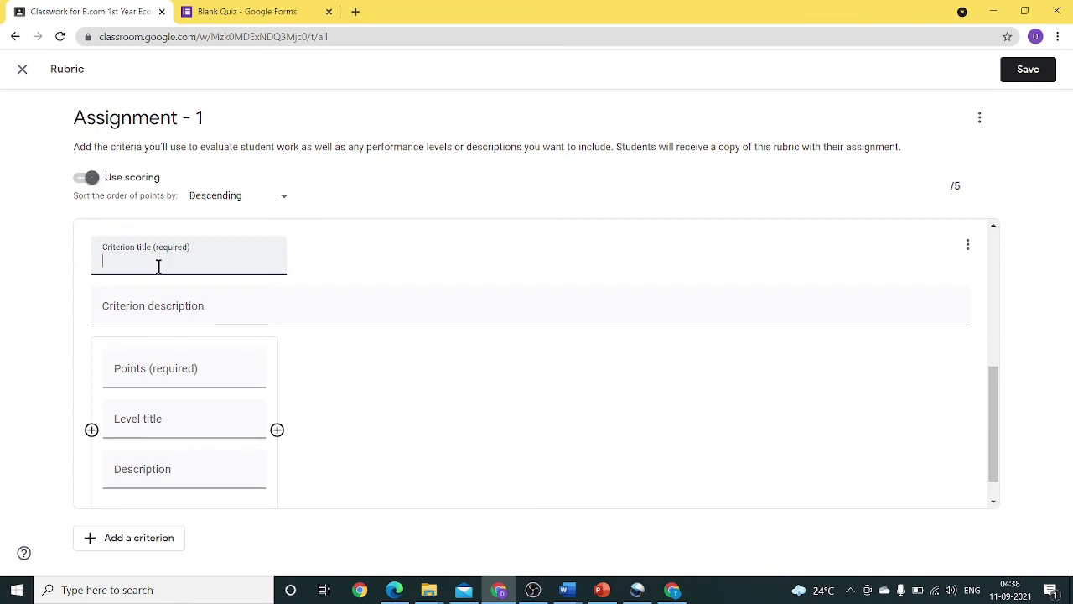
text(Formatting)
click(143, 308)
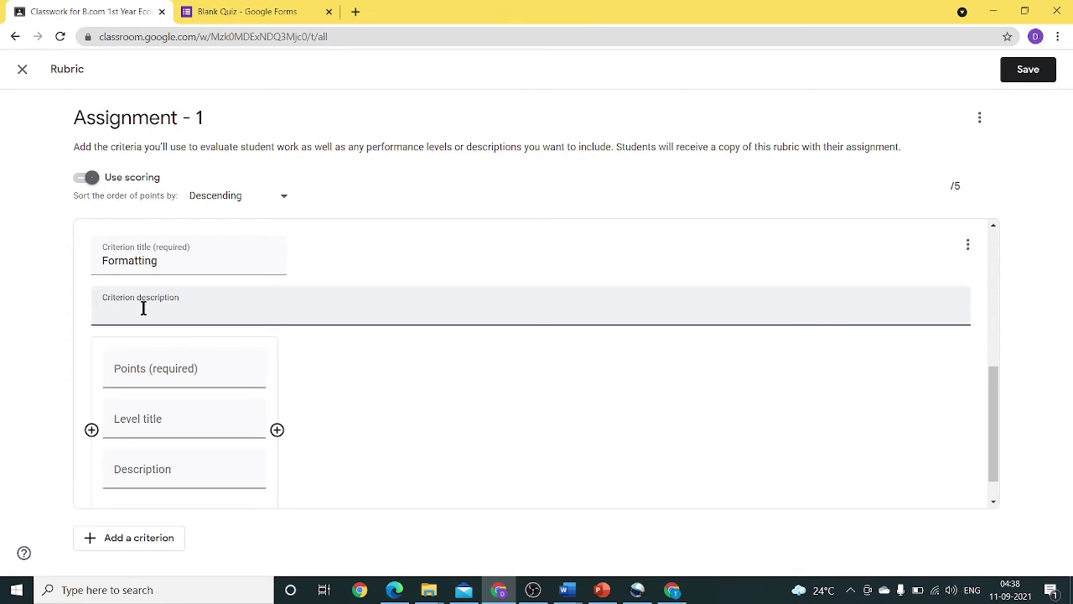
text(Word limit)
click(147, 311)
key(BackSpace)
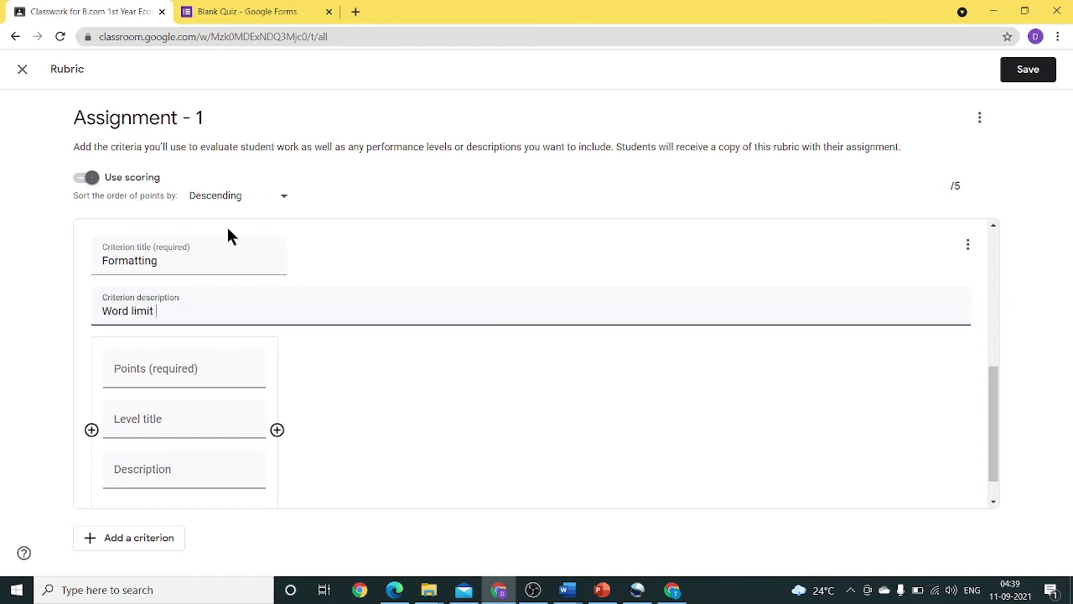
text(for each answer is 300 )
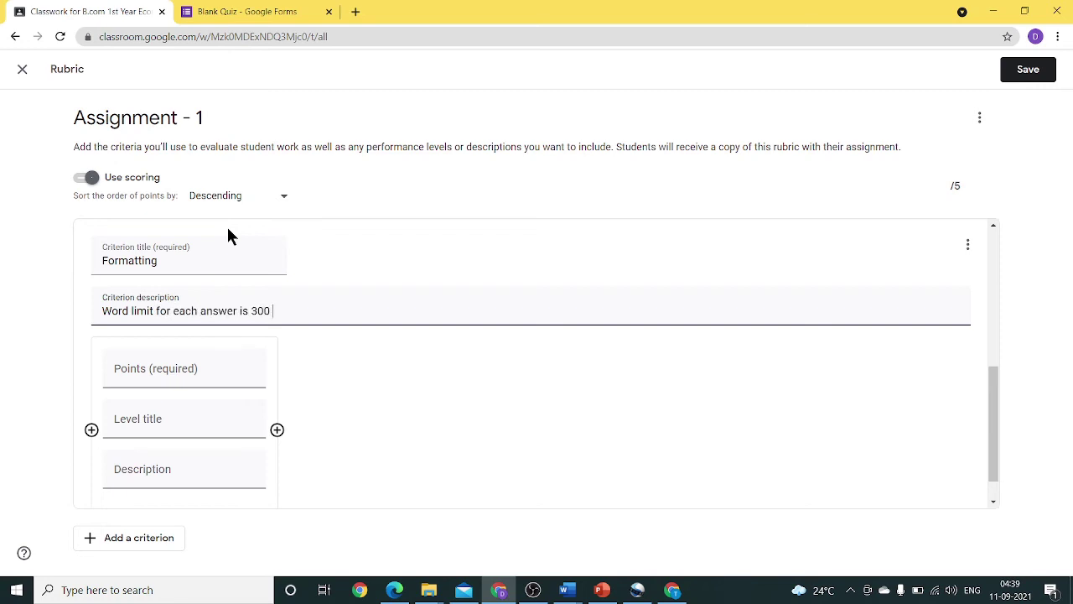
text(words. Font - Times New )
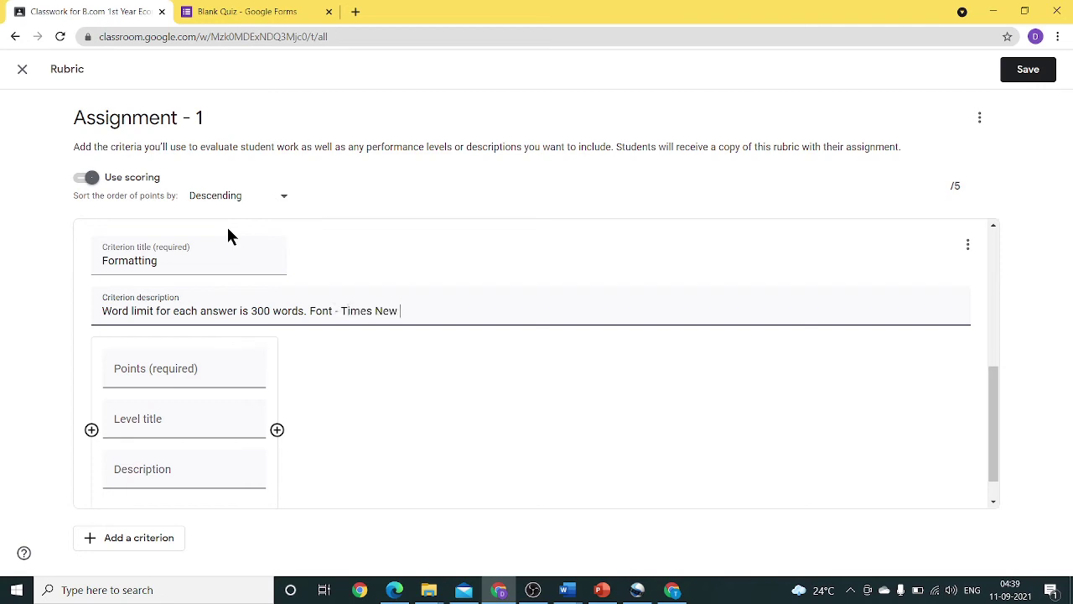
text(Roman and Font Size - 12)
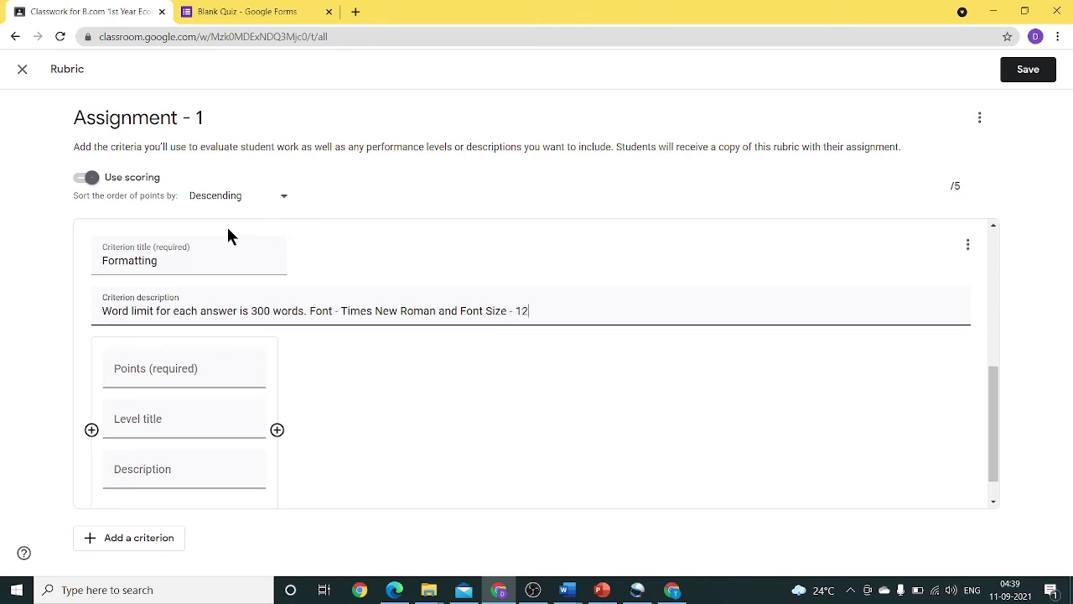
Give Formatting's first level 5 points, the title "Excellent" and the description "All guidelines of formatting had been followed", and add a second level.
click(186, 365)
text(5)
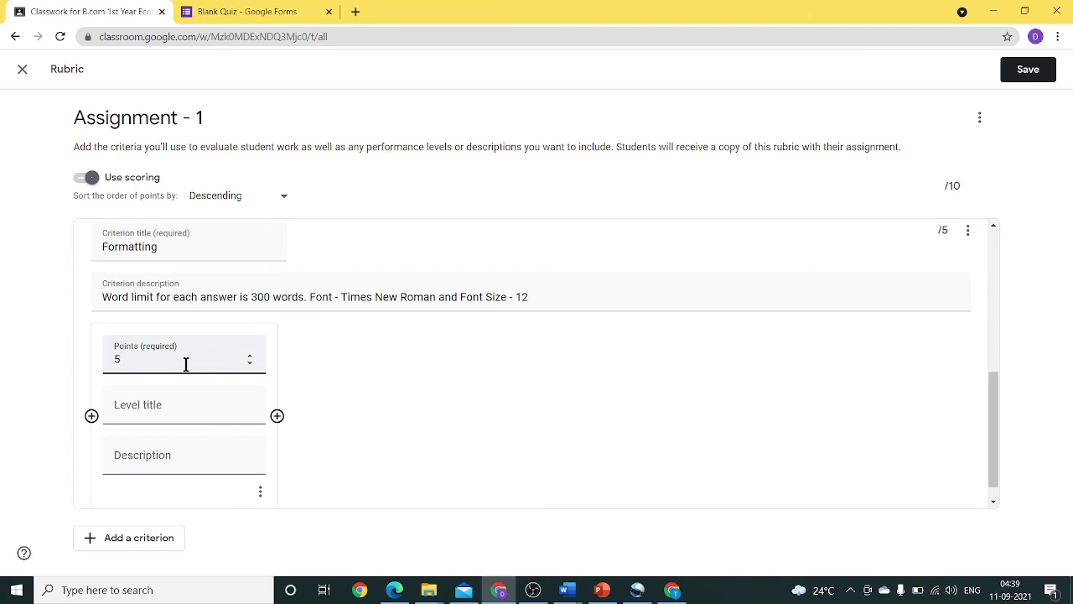
click(276, 416)
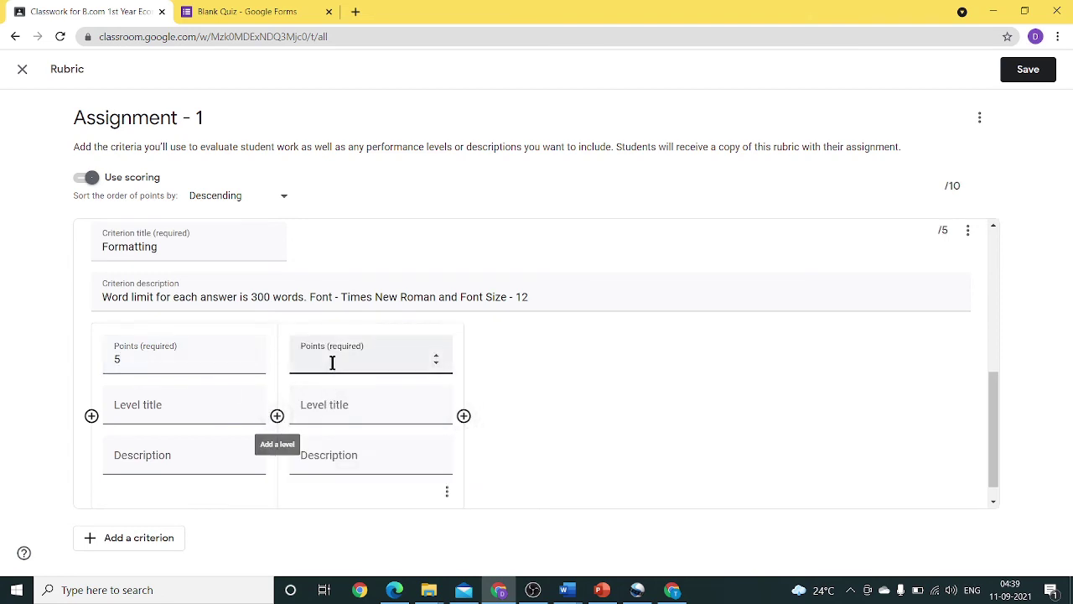
click(121, 410)
text(Excelle)
key(BackSpace)
key(BackSpace)
key(BackSpace)
key(BackSpace)
key(BackSpace)
key(BackSpace)
key(BackSpace)
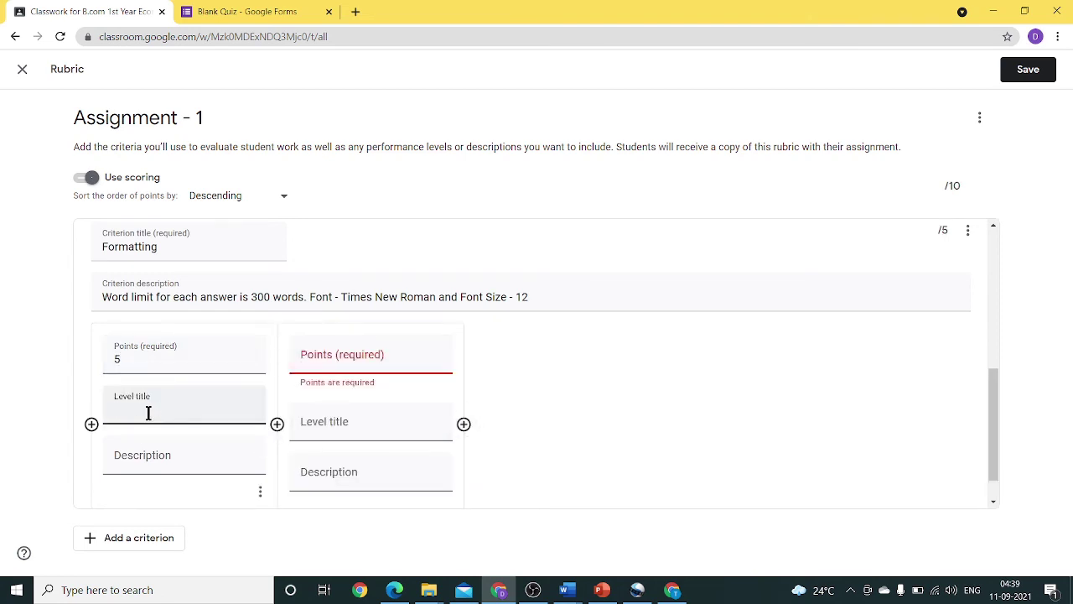
text(Excellent)
click(147, 461)
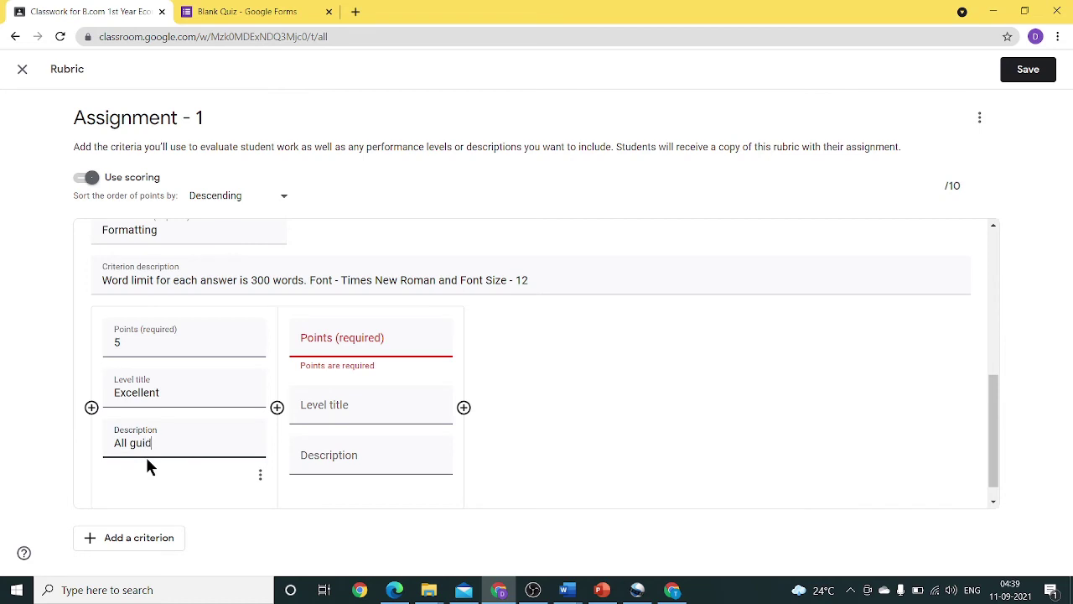
text(All guidelines of formatting had be)
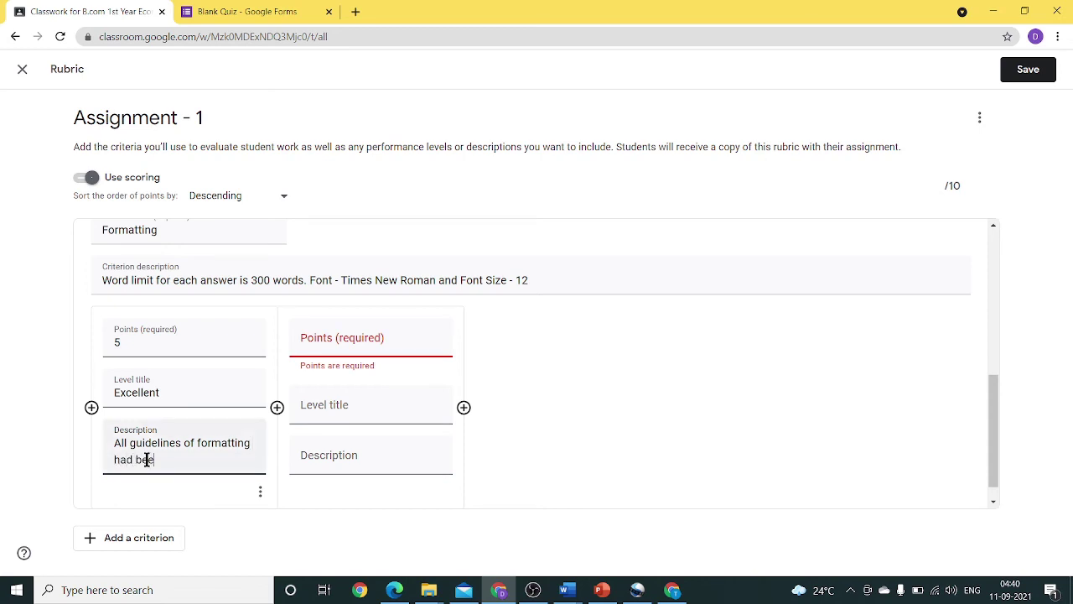
text(en follow)
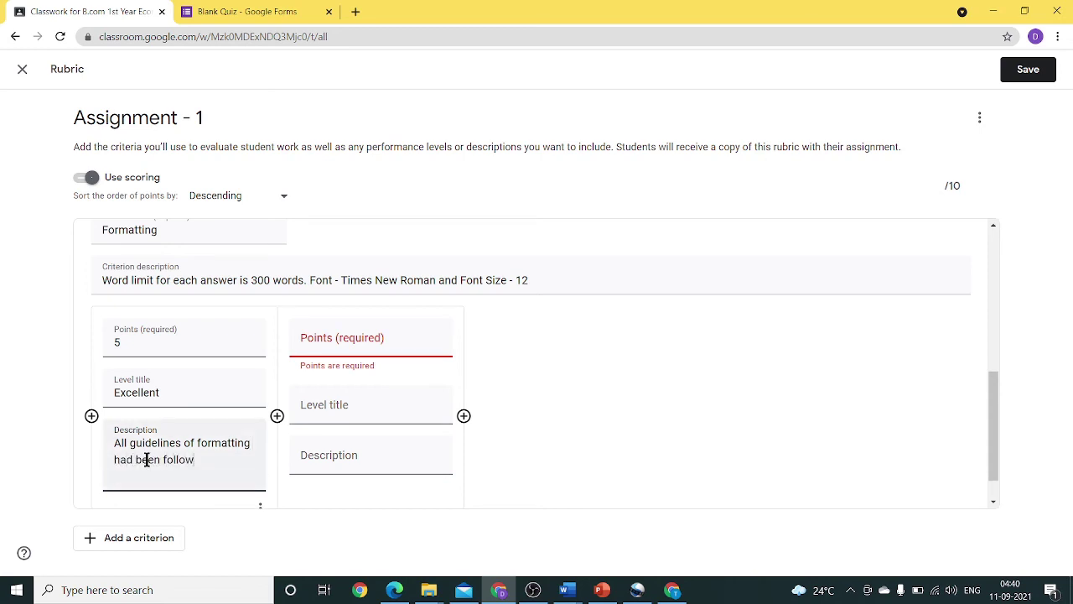
text(ed)
Fill in the Formatting criterion's second level with 3 points, the title "Good" and the correctly spelled description "Work more on formatting".
click(370, 345)
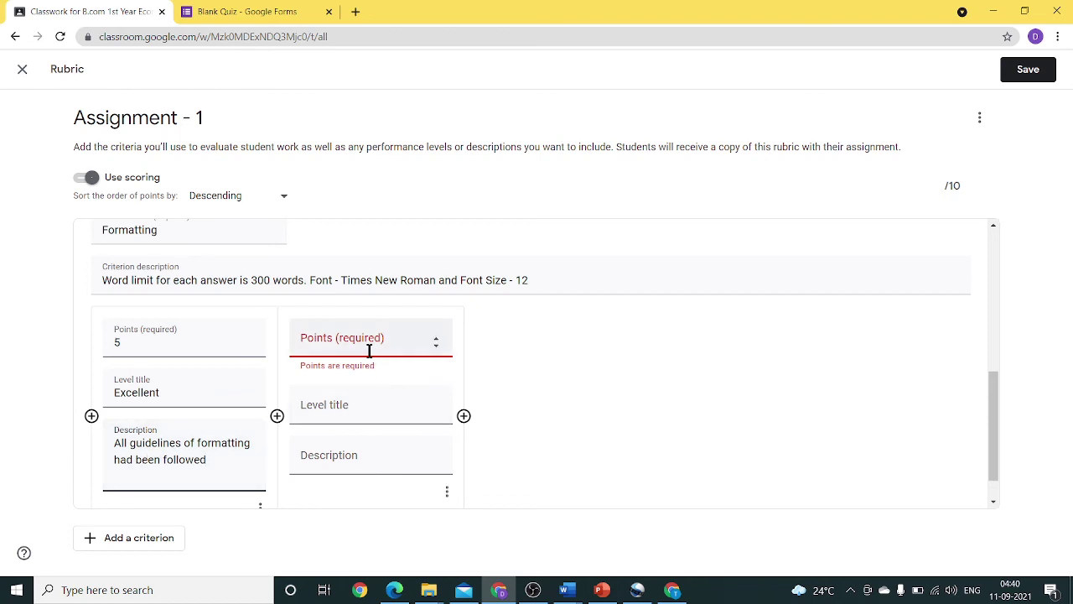
text(3)
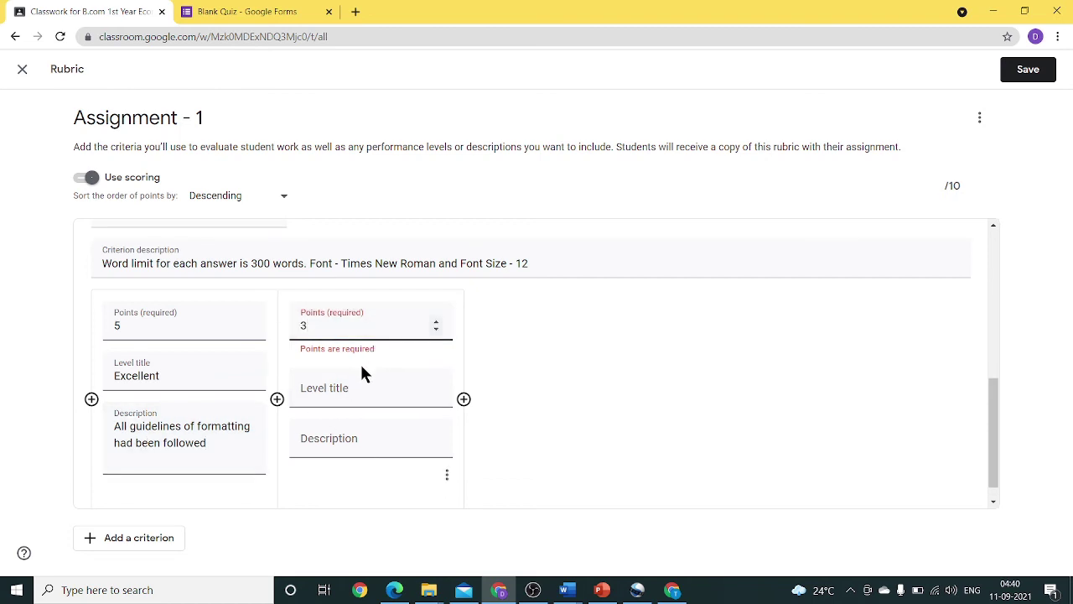
click(355, 386)
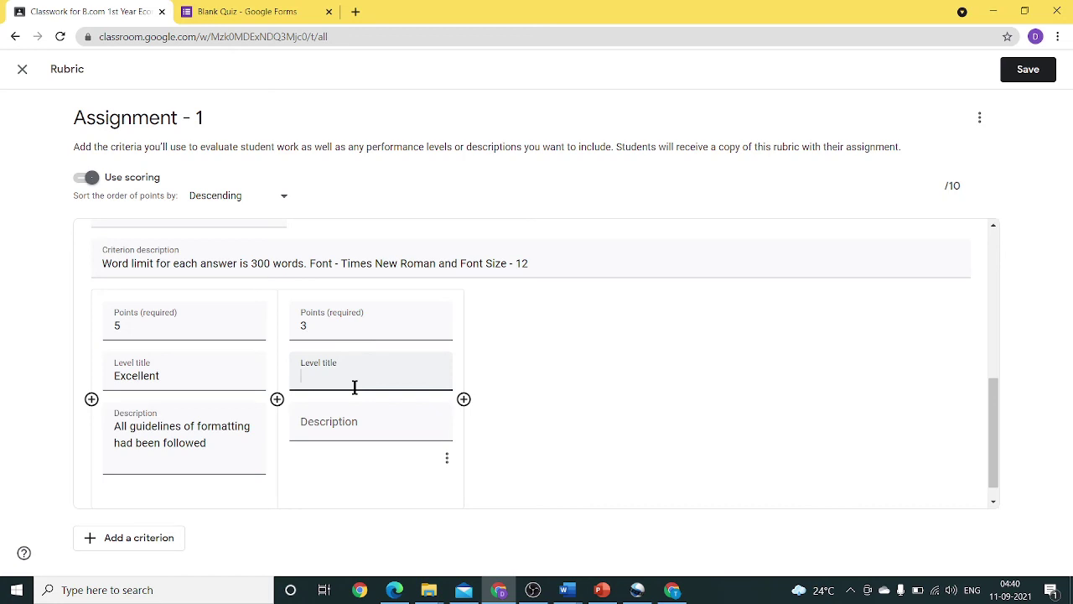
text(Good)
click(342, 426)
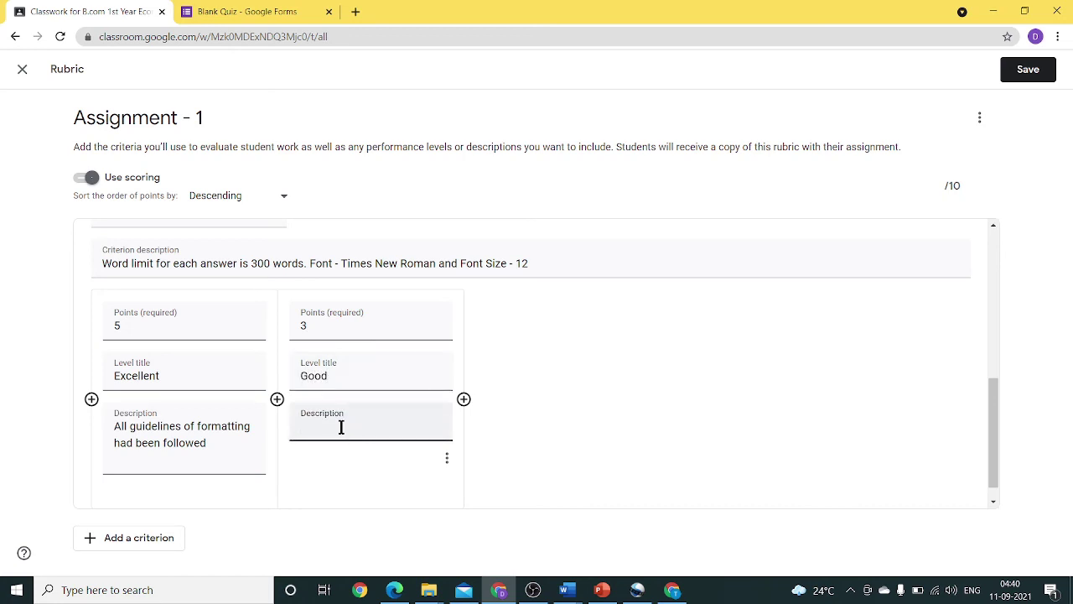
text(Work more on formatiing)
click(413, 428)
key(BackSpace)
text(ting)
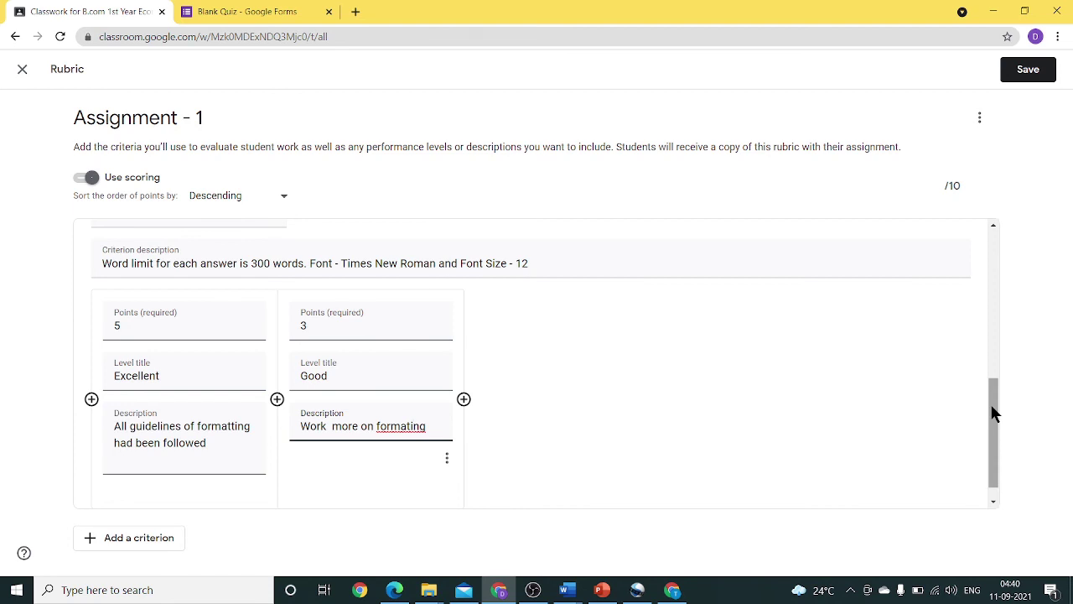
right_click(408, 426)
click(471, 263)
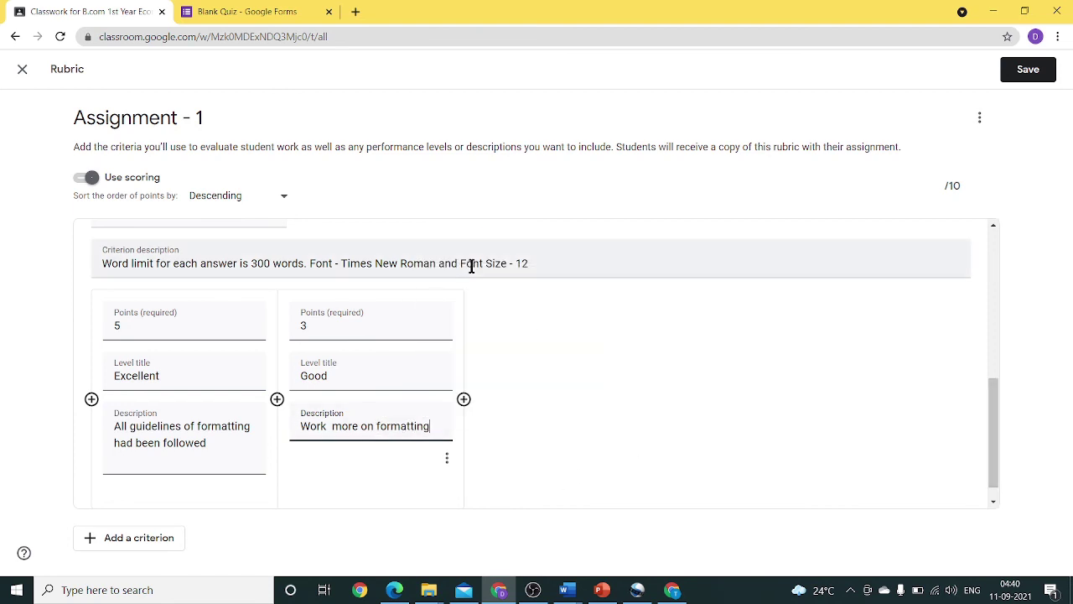
Save the completed rubric and assign Assignment - 1 to all students of the class.
drag(994, 408, 1011, 246)
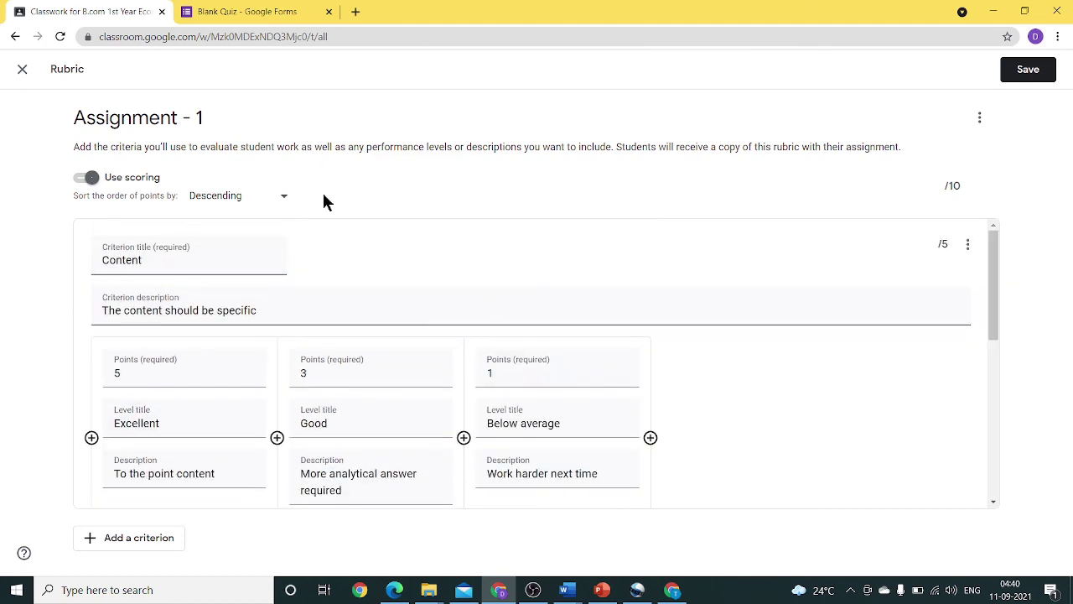
click(1045, 73)
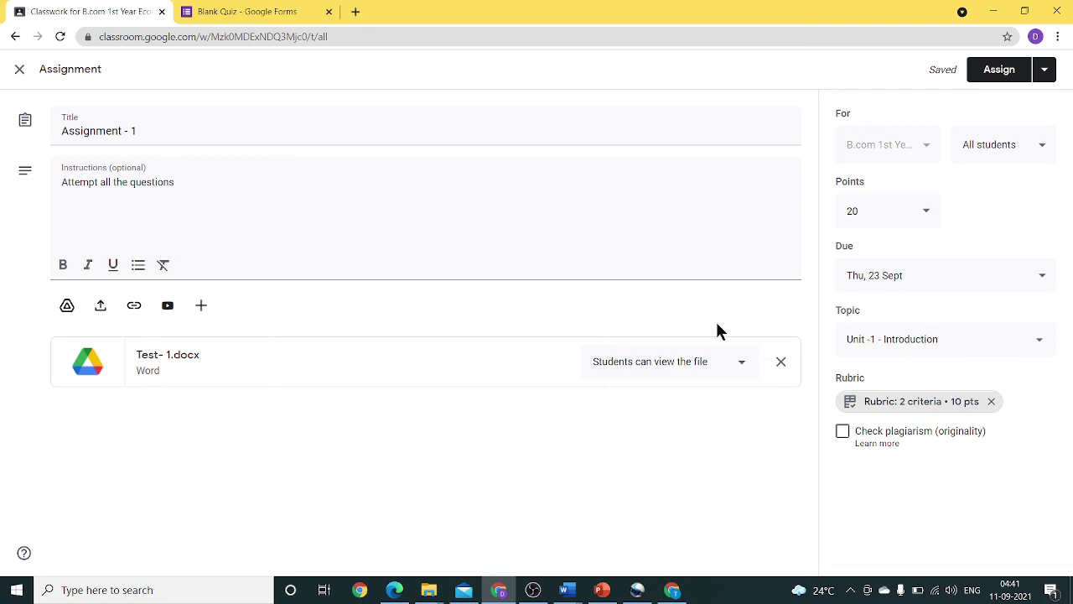
click(1000, 72)
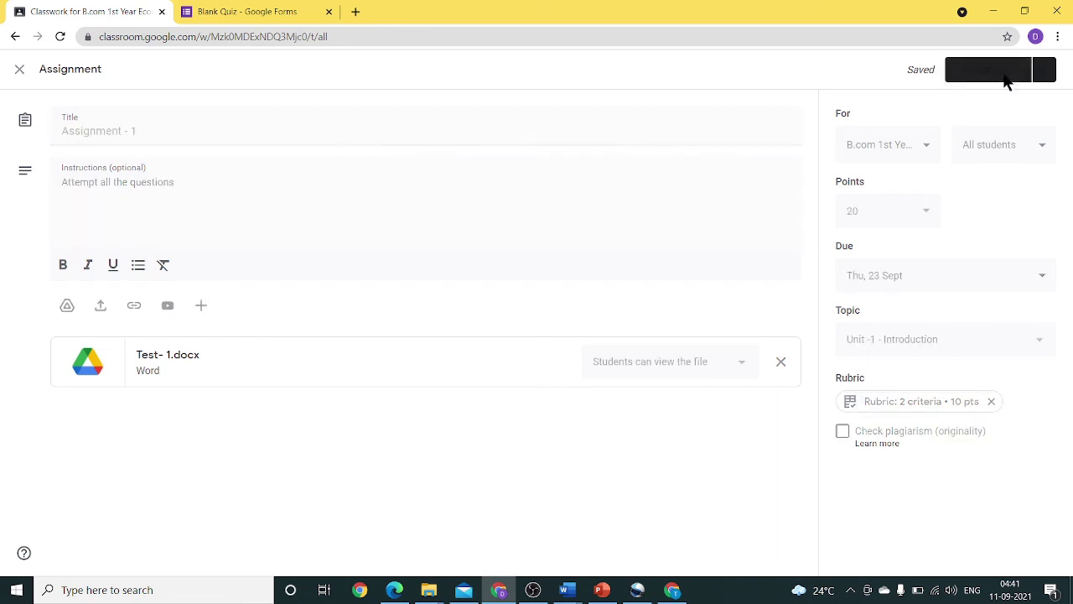